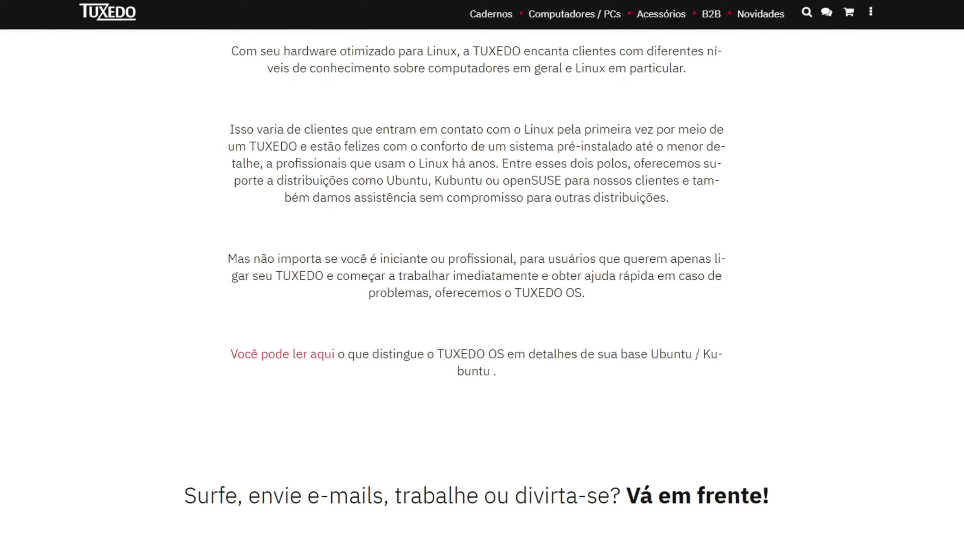
Read through the TUXEDO OS page, covering its included apps, security, desktop customization and ISO download options.
{"action": "scroll", "coordinate": [483, 272], "scroll_direction": "down", "scroll_amount": 1}
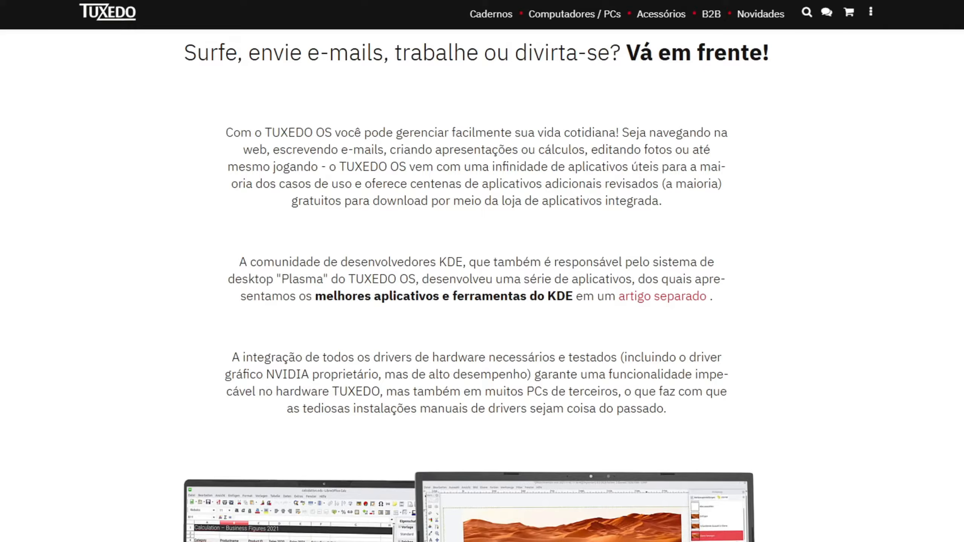
{"action": "scroll", "coordinate": [483, 272], "scroll_direction": "down", "scroll_amount": 9}
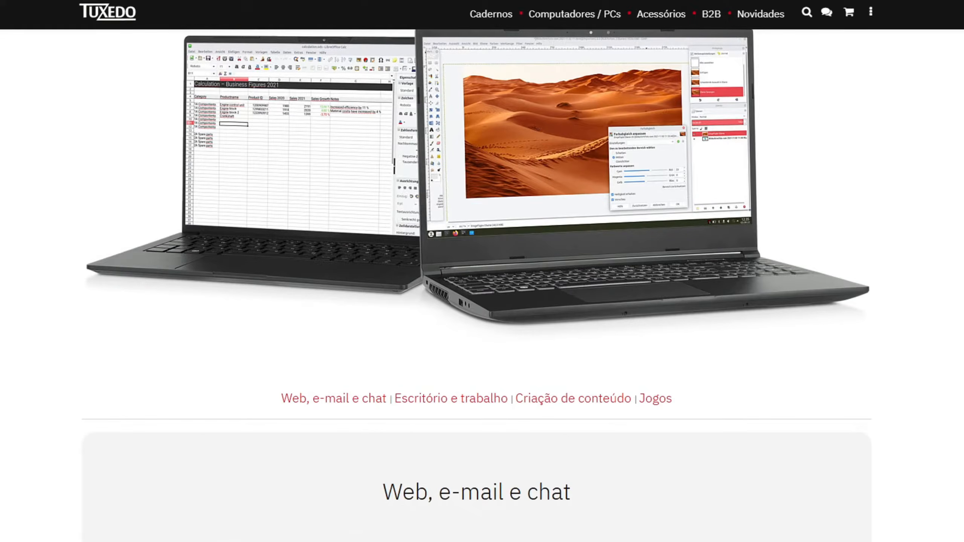
{"action": "scroll", "coordinate": [482, 271], "scroll_direction": "down", "scroll_amount": 7}
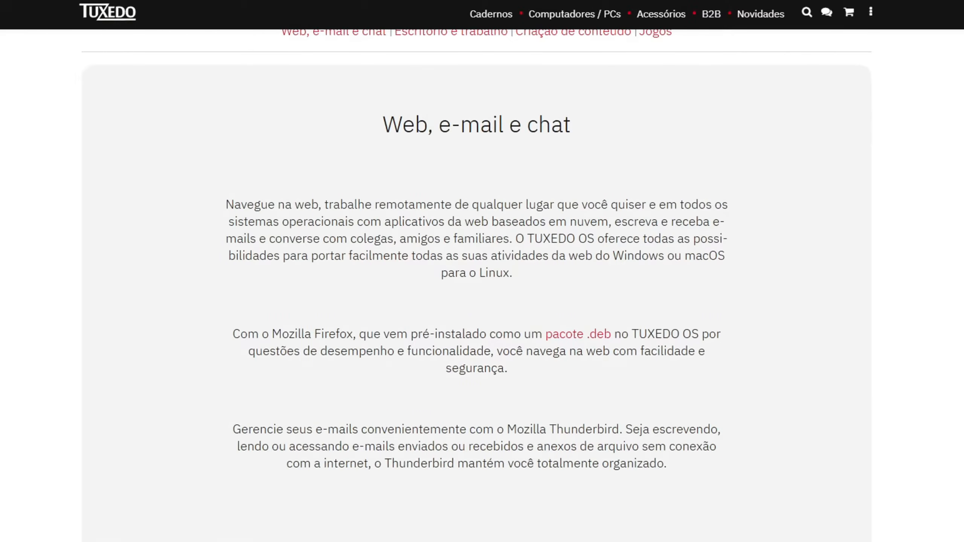
{"action": "scroll", "coordinate": [482, 271], "scroll_direction": "down", "scroll_amount": 17}
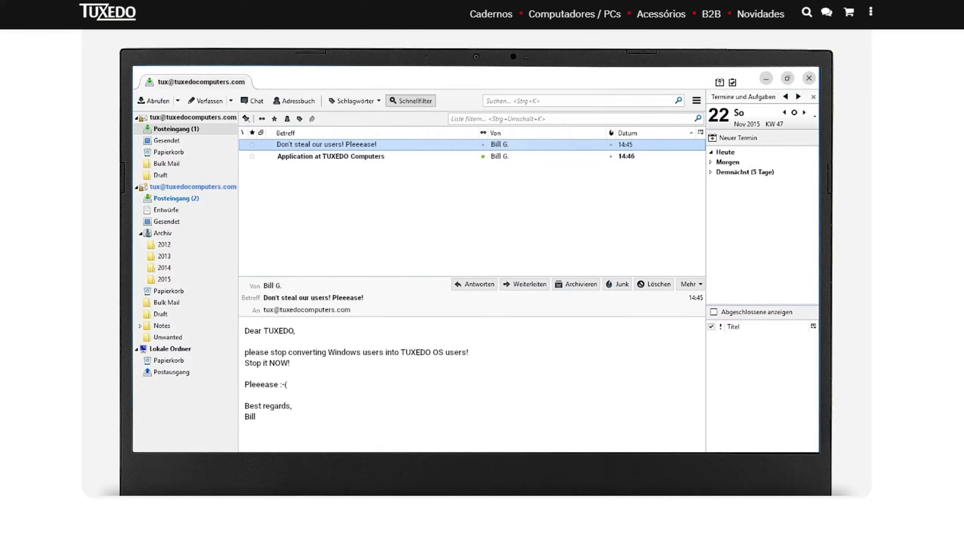
{"action": "scroll", "coordinate": [482, 271], "scroll_direction": "down", "scroll_amount": 18}
{"action": "scroll", "coordinate": [482, 271], "scroll_direction": "down", "scroll_amount": 13}
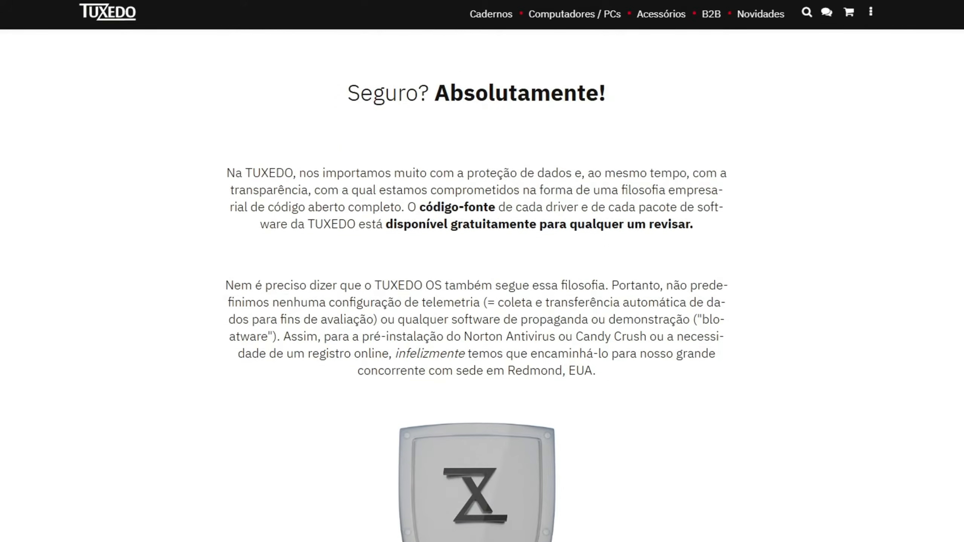
{"action": "scroll", "coordinate": [482, 271], "scroll_direction": "down", "scroll_amount": 18}
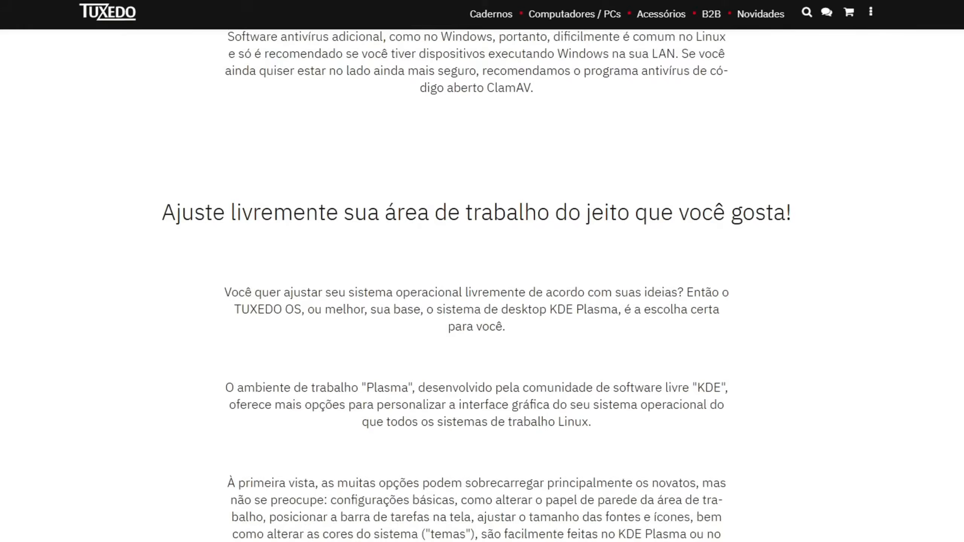
{"action": "scroll", "coordinate": [482, 272], "scroll_direction": "down", "scroll_amount": 13}
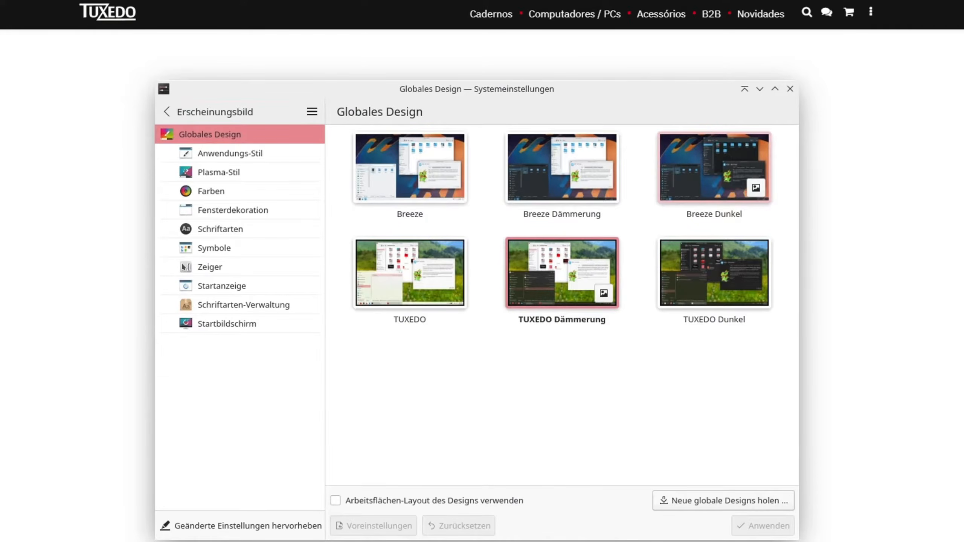
{"action": "scroll", "coordinate": [482, 271], "scroll_direction": "down", "scroll_amount": 20}
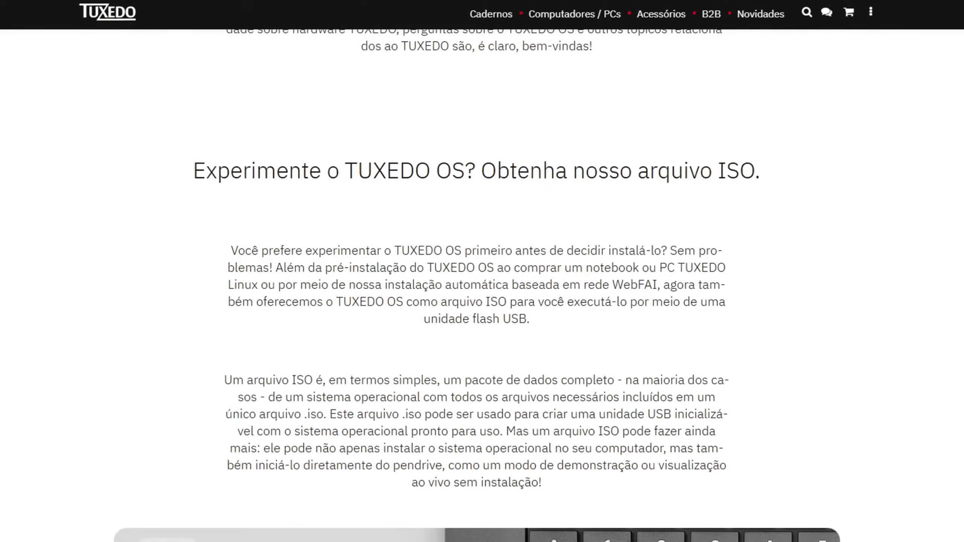
{"action": "scroll", "coordinate": [482, 271], "scroll_direction": "down", "scroll_amount": 20}
{"action": "scroll", "coordinate": [482, 271], "scroll_direction": "up", "scroll_amount": 6}
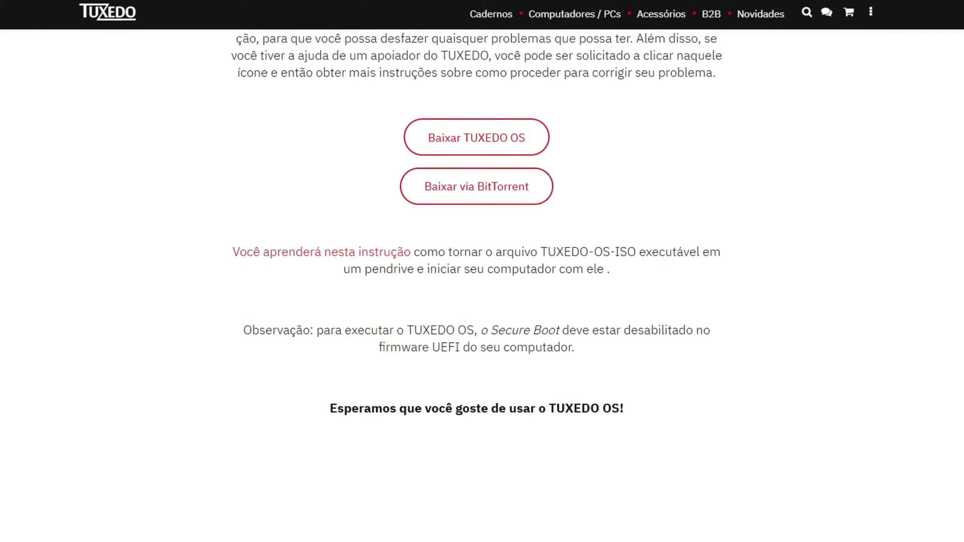
Open the TUXEDO OS ISO downloads listing and highlight the file name TUXEDO-OS-202412181614.iso.
{"action": "scroll", "coordinate": [483, 271], "scroll_direction": "up", "scroll_amount": 1}
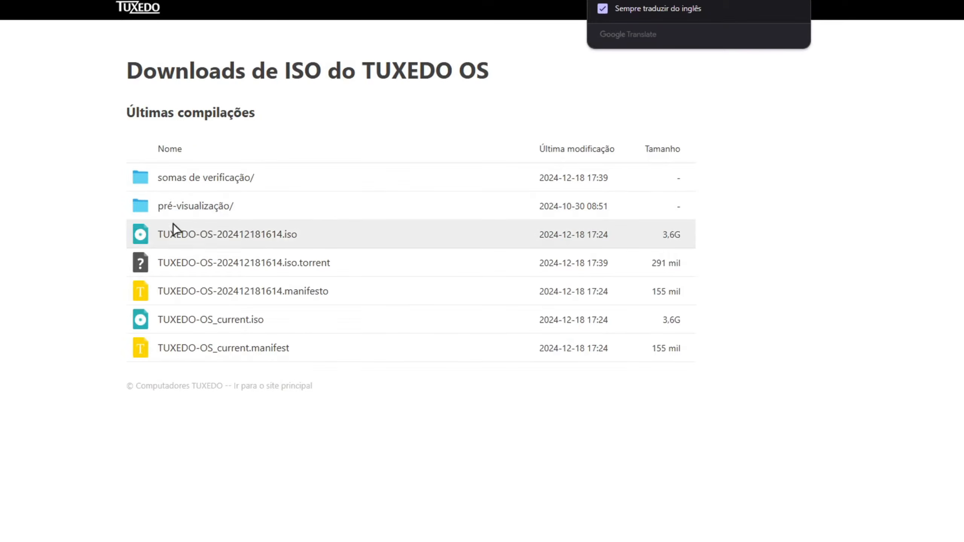
{"action": "left_click_drag", "start_coordinate": [156, 234], "coordinate": [228, 233]}
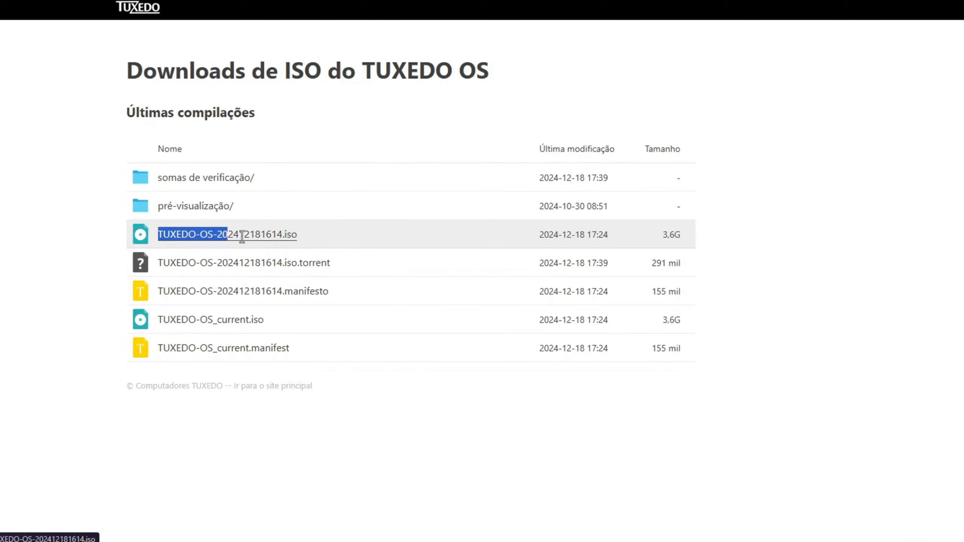
{"action": "left_click_drag", "start_coordinate": [227, 233], "coordinate": [298, 234]}
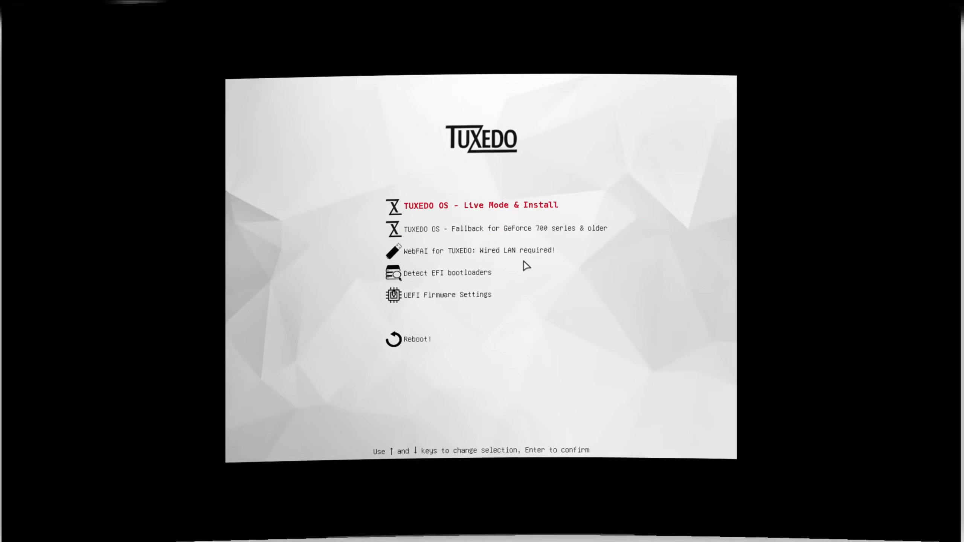
Look through the boot menu entries and boot TUXEDO OS in Live Mode & Install.
{"action": "key", "text": "Down"}
{"action": "key", "text": "Down"}
{"action": "key", "text": "Down"}
{"action": "key", "text": "Down"}
{"action": "key", "text": "Up"}
{"action": "key", "text": "Up"}
{"action": "key", "text": "Up"}
{"action": "key", "text": "Up"}
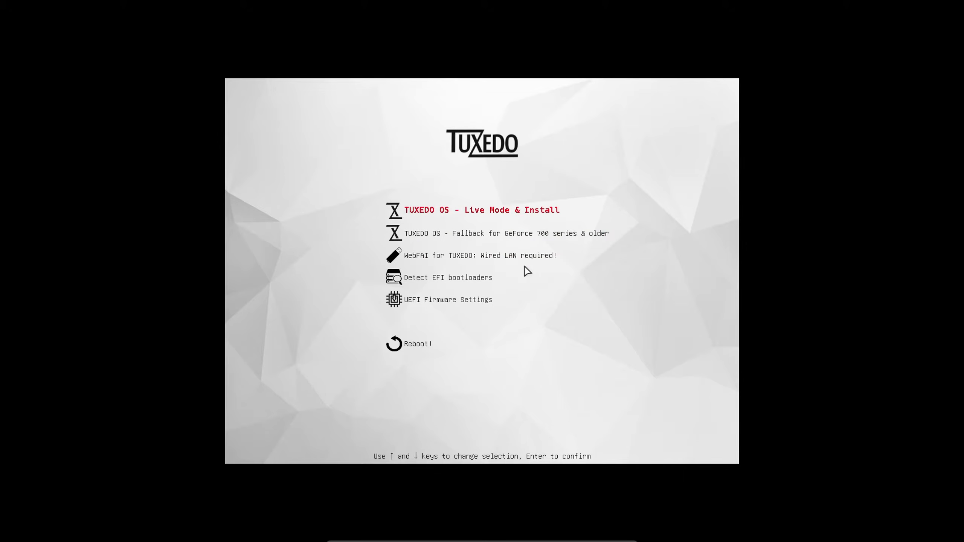
{"action": "key", "text": "Return"}
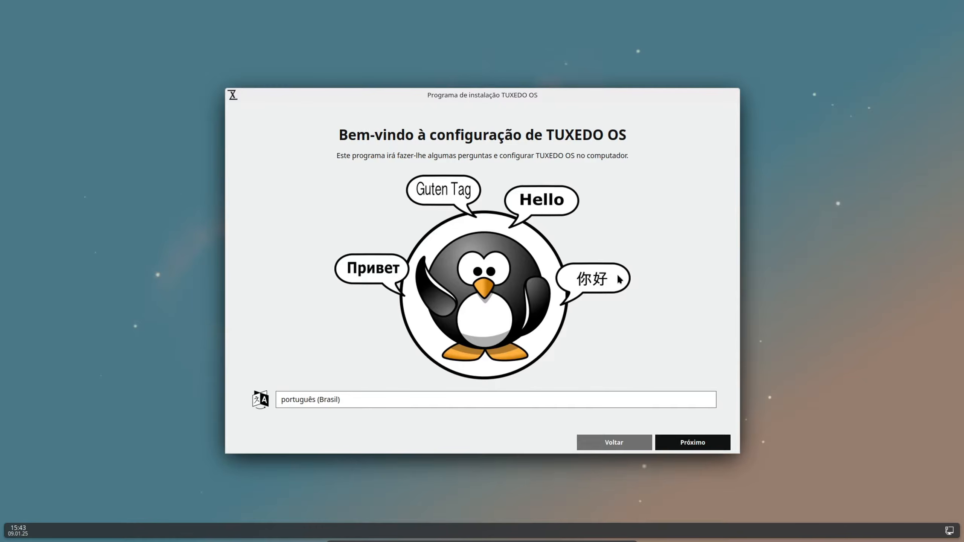
Continue past the welcome page and set the location to region America, area Sao Paulo.
{"action": "left_click", "coordinate": [682, 445]}
{"action": "left_click", "coordinate": [416, 246]}
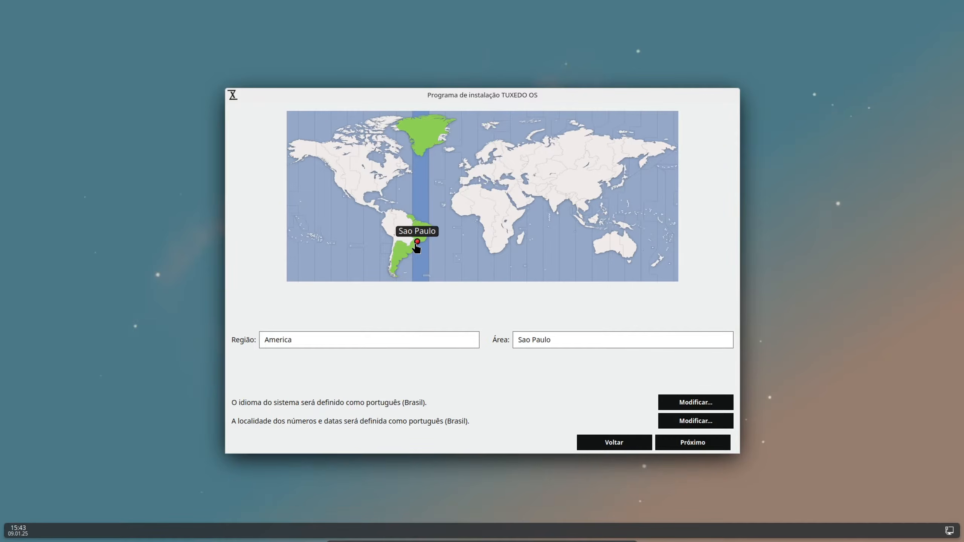
{"action": "left_click", "coordinate": [690, 443]}
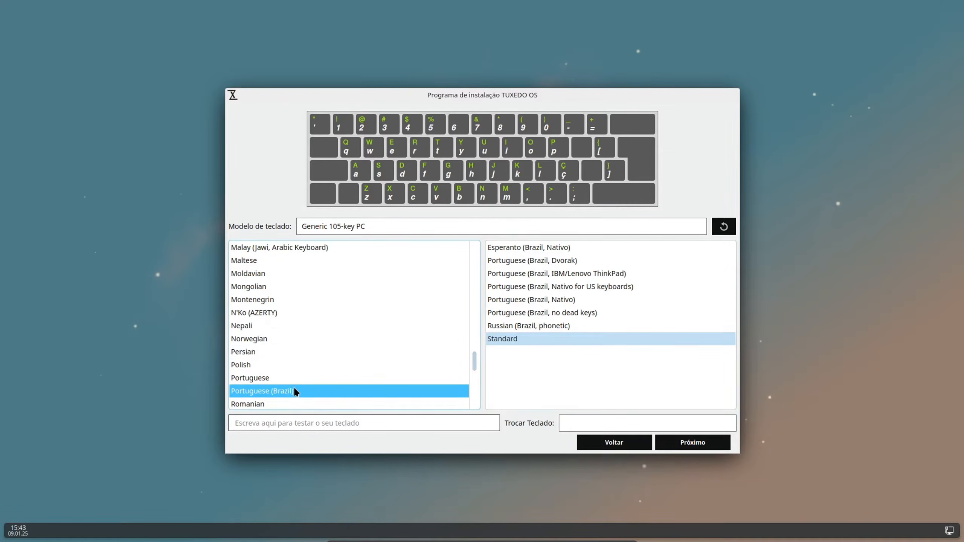
Test the Portuguese (Brazil) keyboard with "çãã", clear the test text, and finish the setup with the default X11 session.
{"action": "left_click", "coordinate": [446, 422]}
{"action": "type", "text": "çãã"}
{"action": "key", "text": "BackSpace"}
{"action": "key", "text": "BackSpace"}
{"action": "key", "text": "BackSpace"}
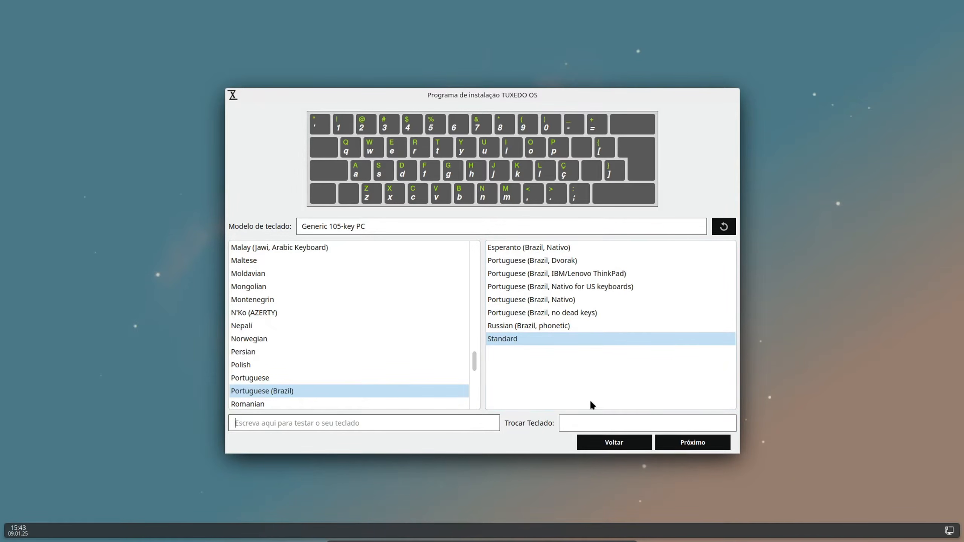
{"action": "left_click", "coordinate": [682, 442]}
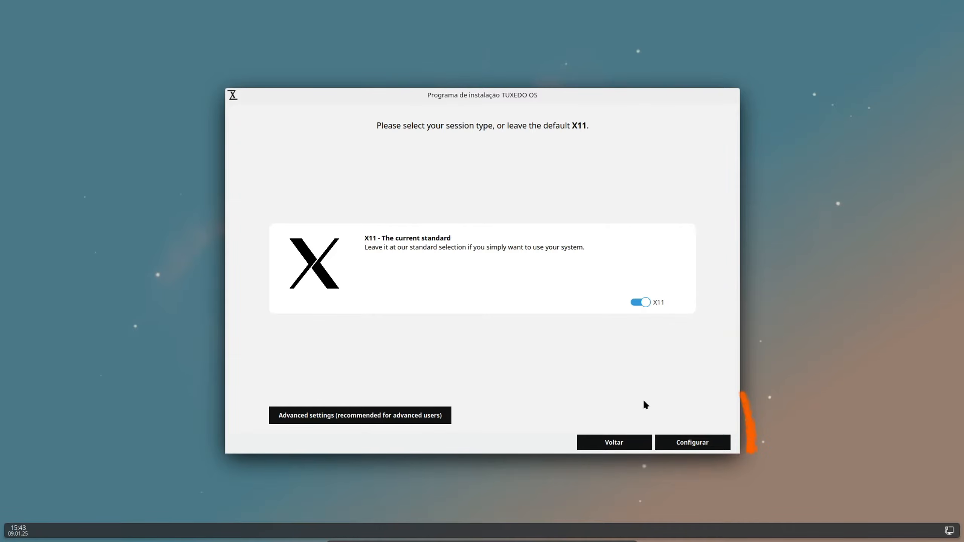
{"action": "left_click", "coordinate": [684, 442]}
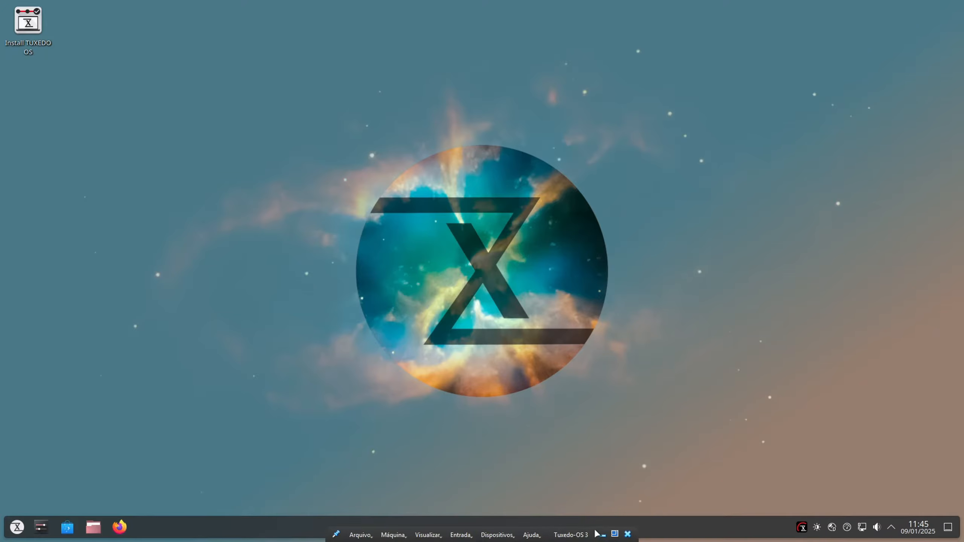
Look at the application launcher, and open the file manager, move its window around and close it.
{"action": "left_click", "coordinate": [17, 528]}
{"action": "left_click", "coordinate": [17, 528]}
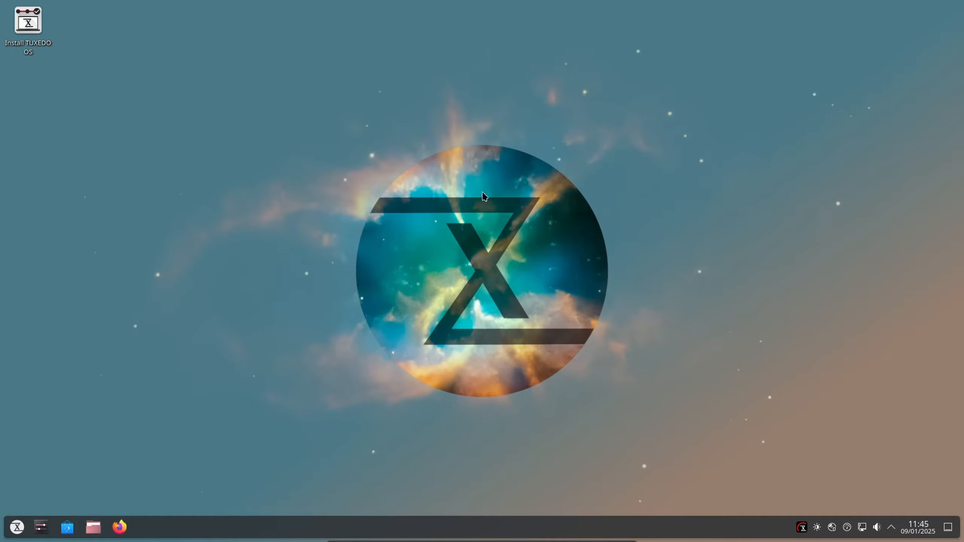
{"action": "left_click", "coordinate": [93, 527]}
{"action": "left_click_drag", "start_coordinate": [673, 114], "coordinate": [837, 61]}
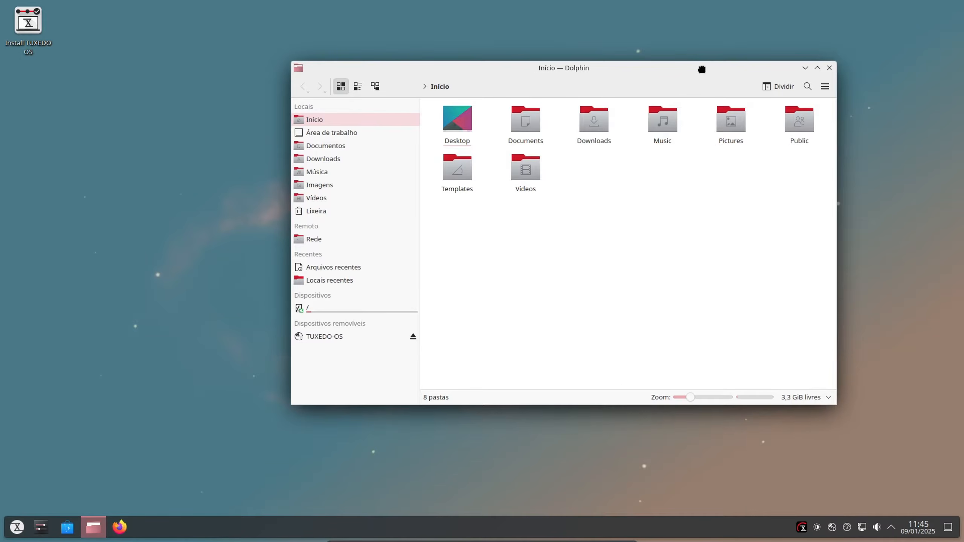
{"action": "left_click_drag", "start_coordinate": [705, 68], "coordinate": [618, 110]}
{"action": "left_click", "coordinate": [743, 114]}
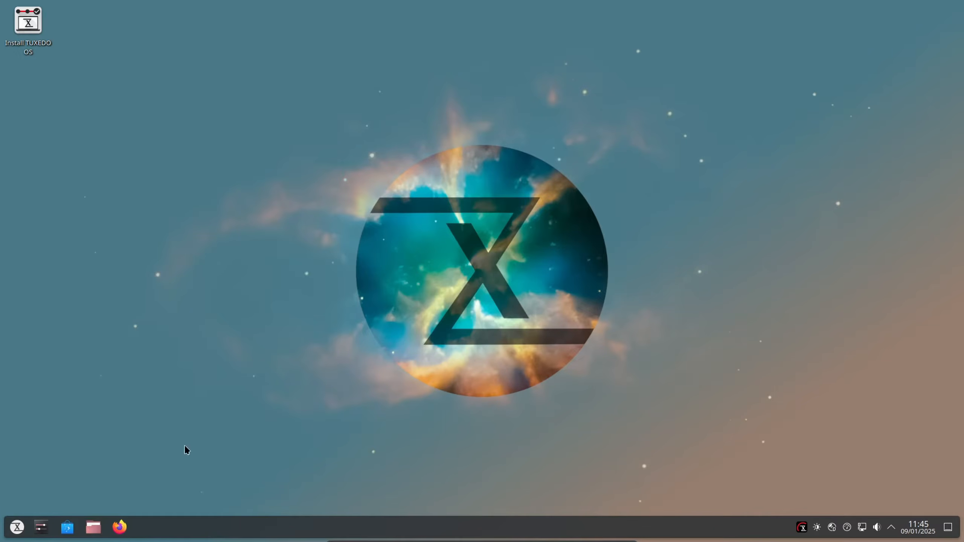
Check the kernel and KDE Plasma versions under Sobre este sistema in the system settings, and close the settings.
{"action": "left_click", "coordinate": [16, 532]}
{"action": "left_click", "coordinate": [192, 348]}
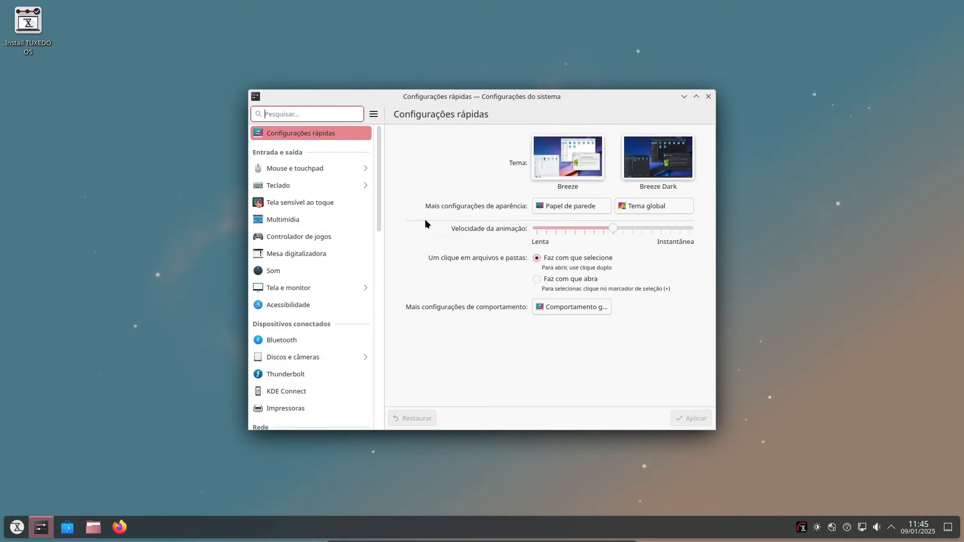
{"action": "scroll", "coordinate": [376, 212], "scroll_direction": "down", "scroll_amount": 2}
{"action": "left_click_drag", "start_coordinate": [380, 216], "coordinate": [370, 398]}
{"action": "left_click", "coordinate": [304, 309]}
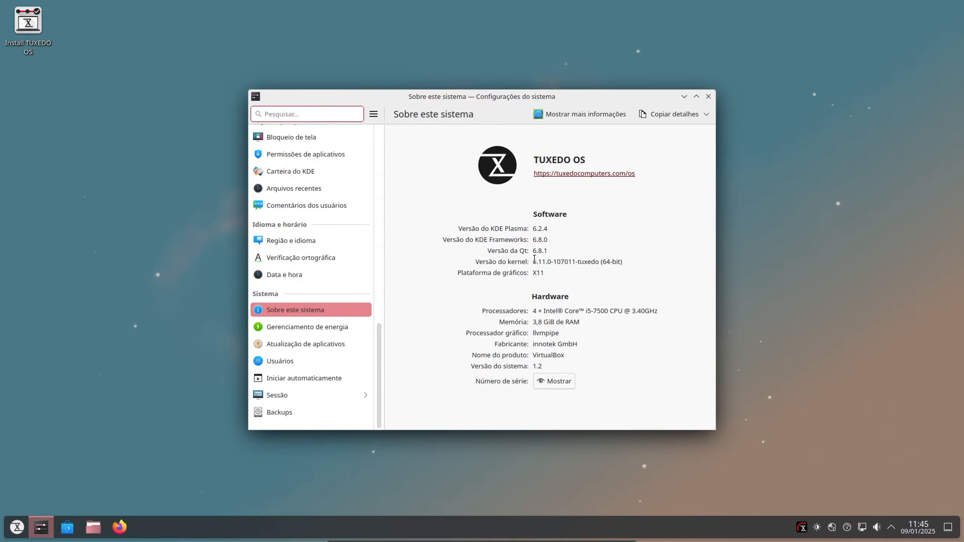
{"action": "left_click_drag", "start_coordinate": [534, 262], "coordinate": [626, 265]}
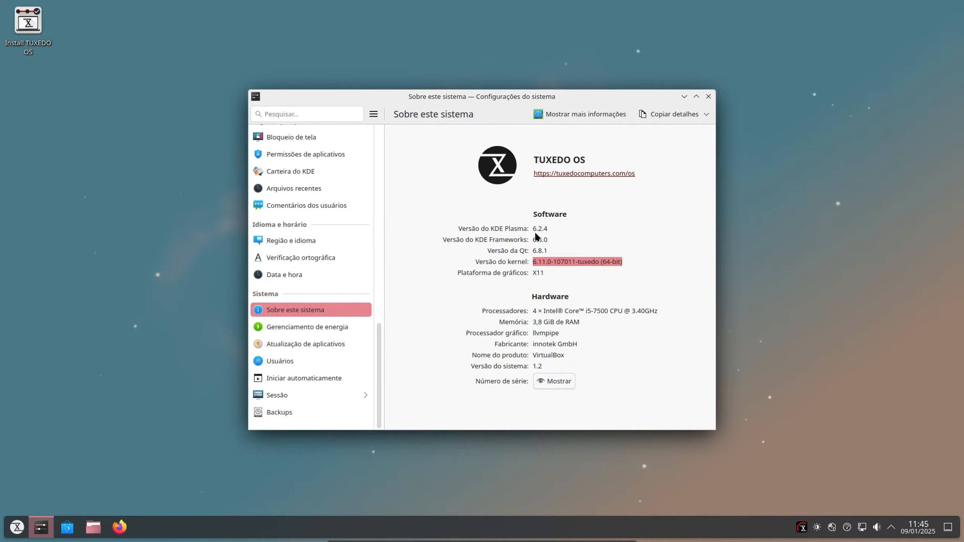
{"action": "left_click_drag", "start_coordinate": [534, 228], "coordinate": [548, 229]}
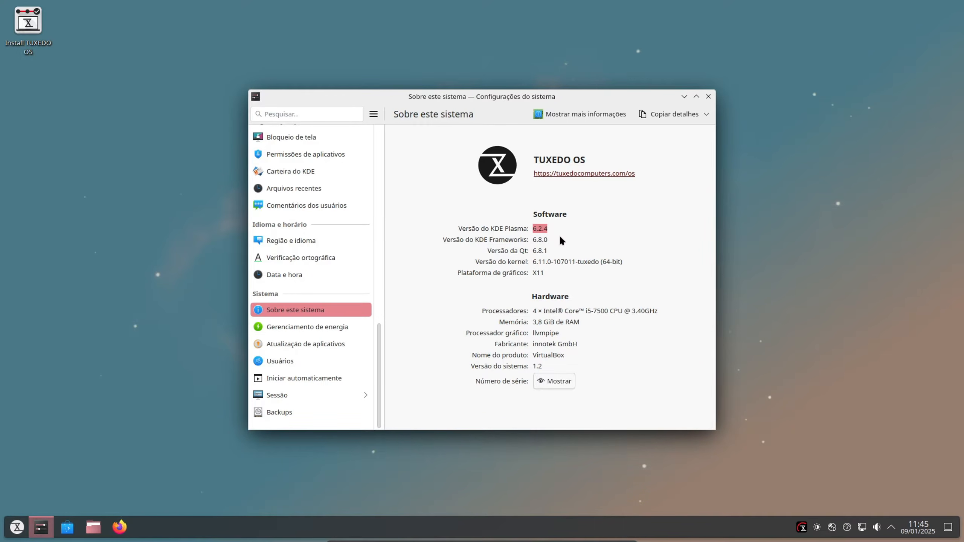
{"action": "left_click", "coordinate": [709, 96]}
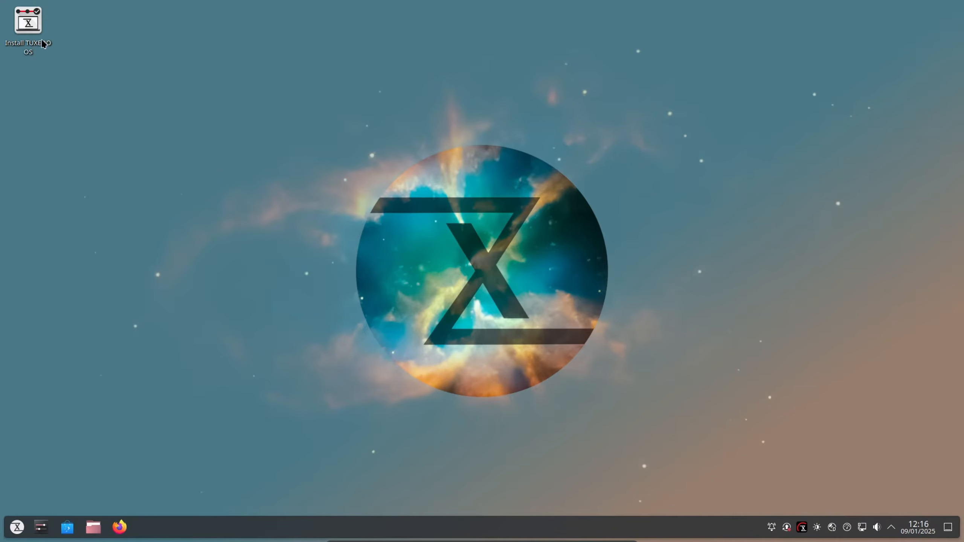
Launch the TUXEDO OS installer from the desktop, set its language to português (Brasil) and continue.
{"action": "double_click", "coordinate": [28, 23]}
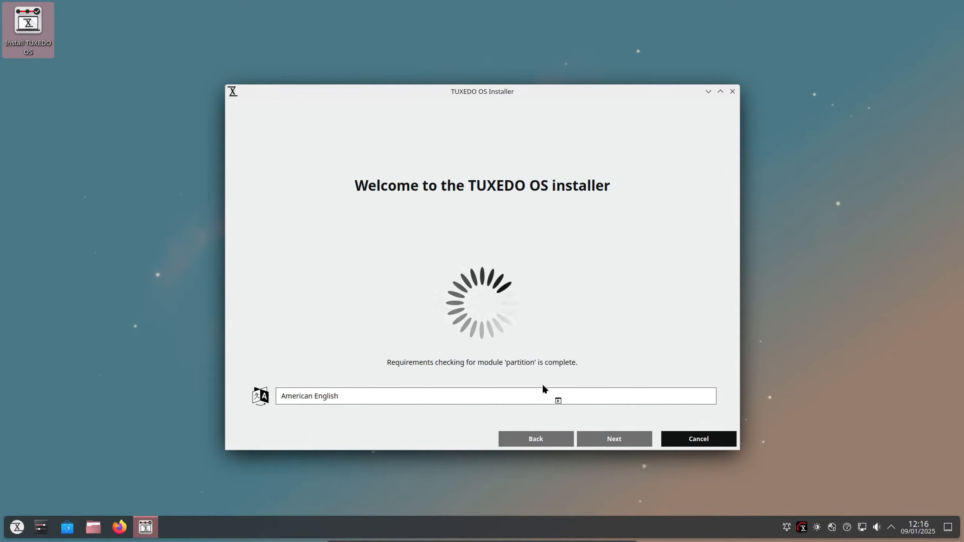
{"action": "left_click", "coordinate": [547, 393]}
{"action": "scroll", "coordinate": [467, 408], "scroll_direction": "up", "scroll_amount": 1}
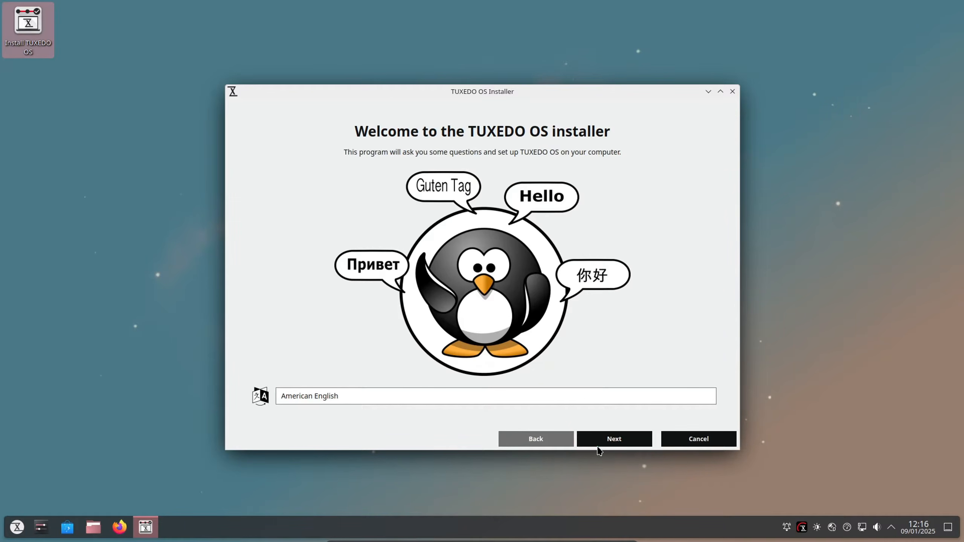
{"action": "left_click", "coordinate": [512, 395]}
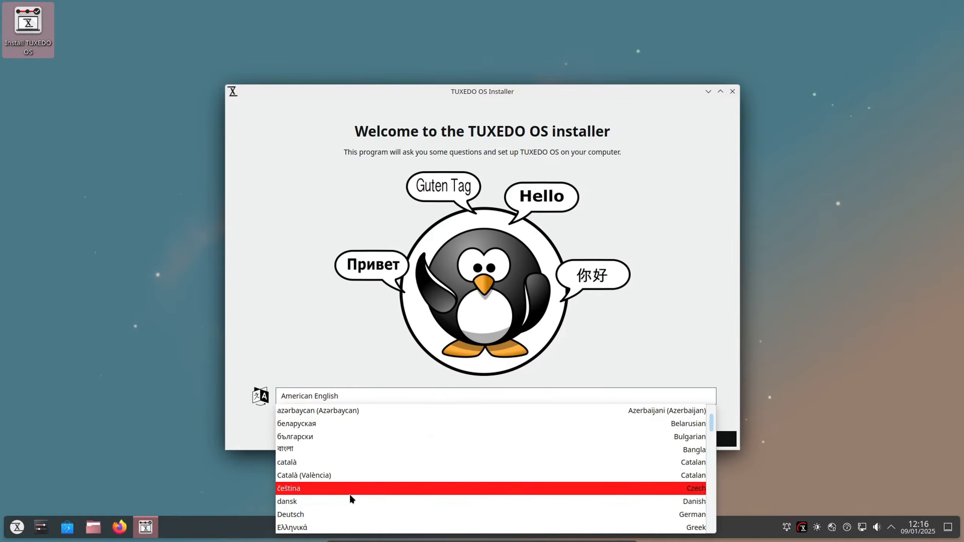
{"action": "scroll", "coordinate": [351, 479], "scroll_direction": "up", "scroll_amount": 4}
{"action": "scroll", "coordinate": [353, 450], "scroll_direction": "down", "scroll_amount": 15}
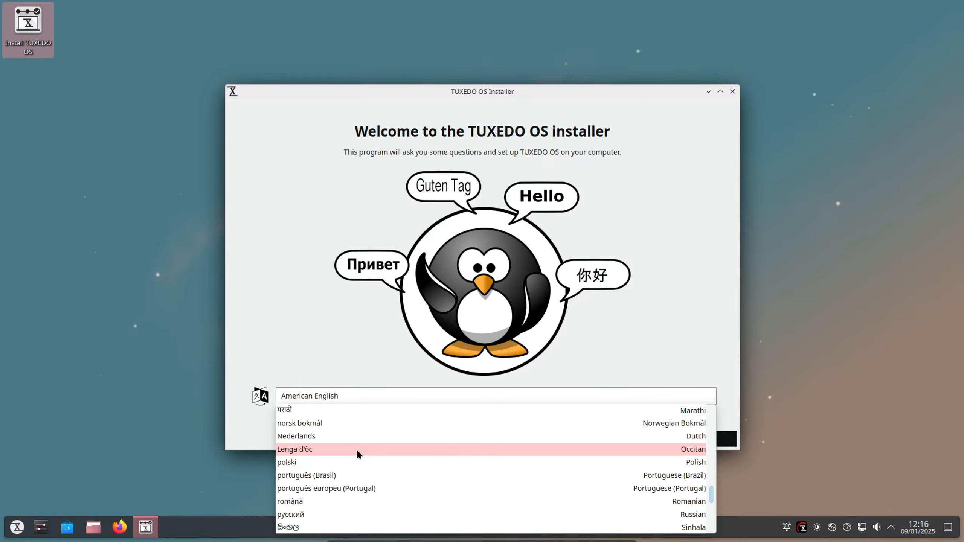
{"action": "left_click", "coordinate": [334, 476]}
{"action": "left_click", "coordinate": [613, 440]}
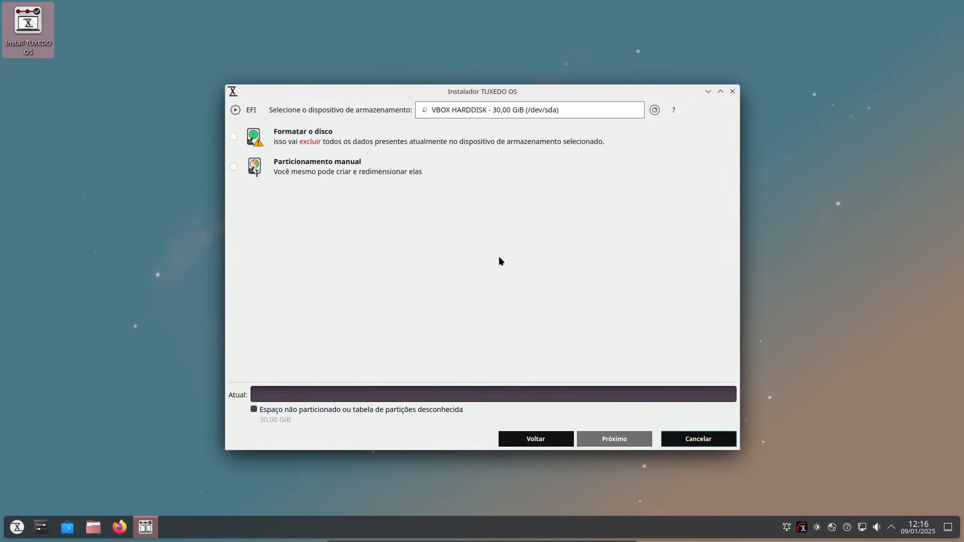
Choose Formatar o disco for the 30,00 GiB VBOX HARDDISK, pick its file system and swap options, and continue.
{"action": "left_click", "coordinate": [461, 114]}
{"action": "left_click", "coordinate": [490, 137]}
{"action": "left_click", "coordinate": [234, 137]}
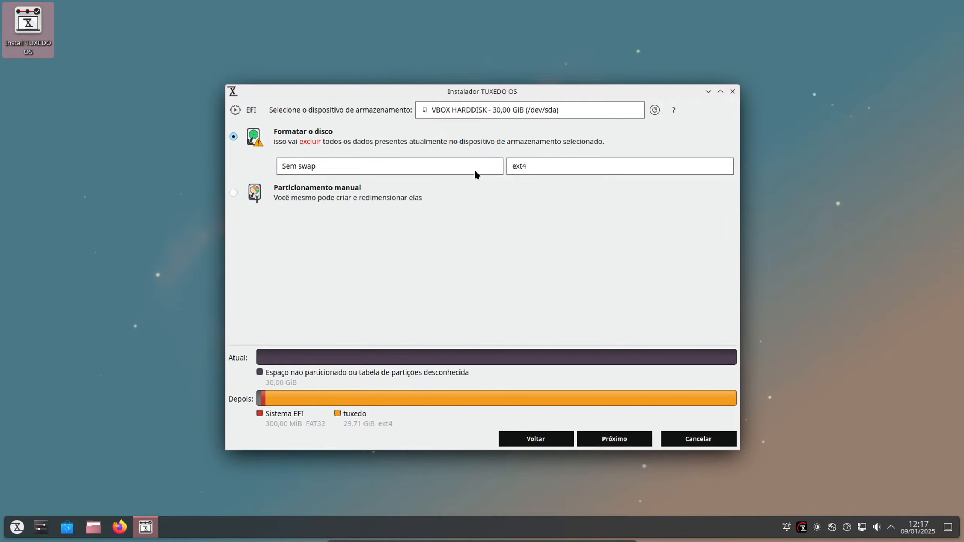
{"action": "left_click", "coordinate": [543, 169]}
{"action": "left_click", "coordinate": [516, 199]}
{"action": "left_click", "coordinate": [399, 166]}
{"action": "left_click", "coordinate": [377, 182]}
{"action": "left_click", "coordinate": [601, 439]}
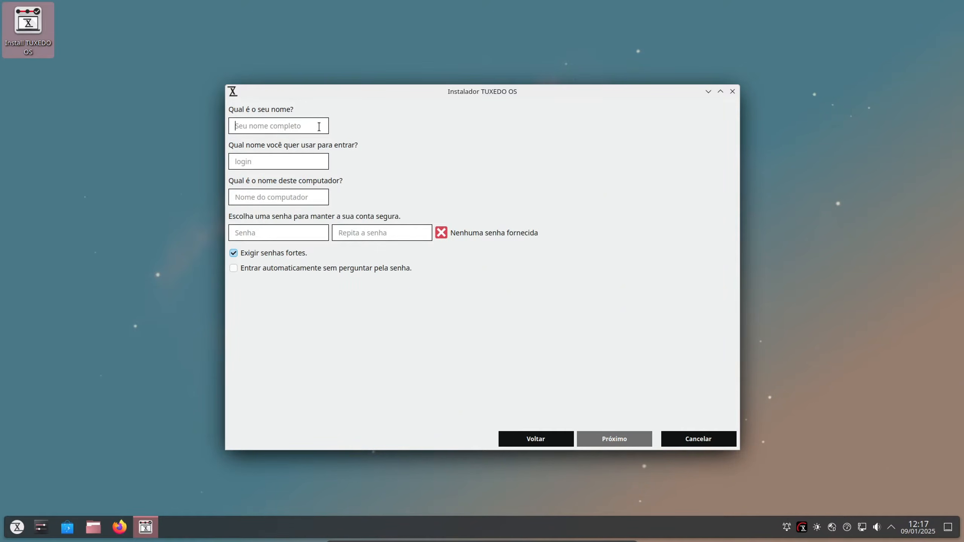
Enter the user's full name and login name, and set the computer name to LW.
{"action": "type", "text": "LW TECH"}
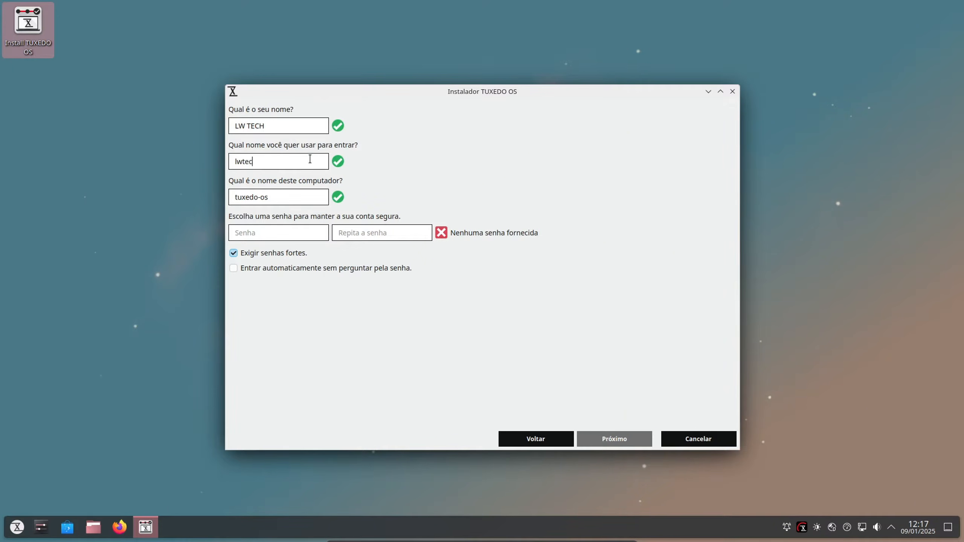
{"action": "left_click_drag", "start_coordinate": [287, 192], "coordinate": [206, 204]}
{"action": "type", "text": "LW"}
Turn off the strong password requirement, enter and repeat the account password, and continue.
{"action": "left_click", "coordinate": [234, 254]}
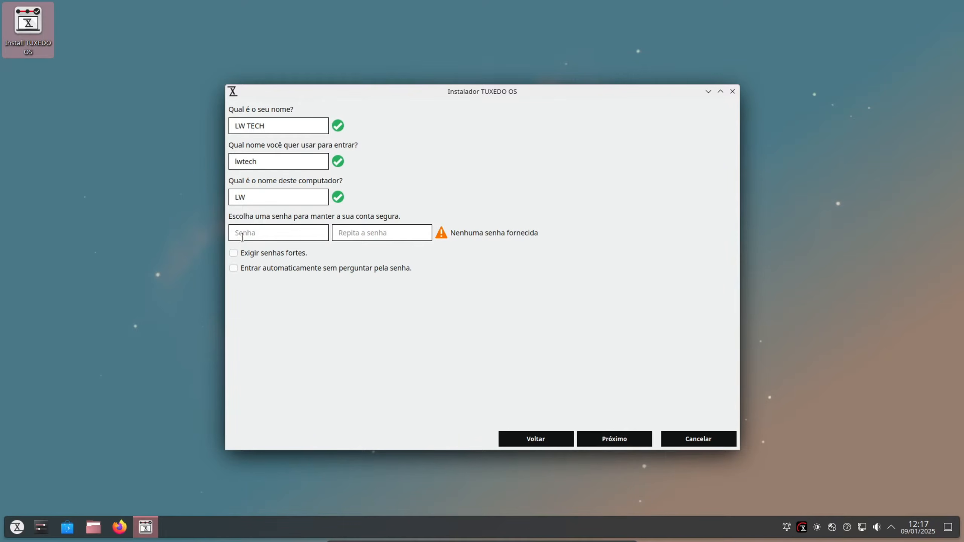
{"action": "type", "text": "12"}
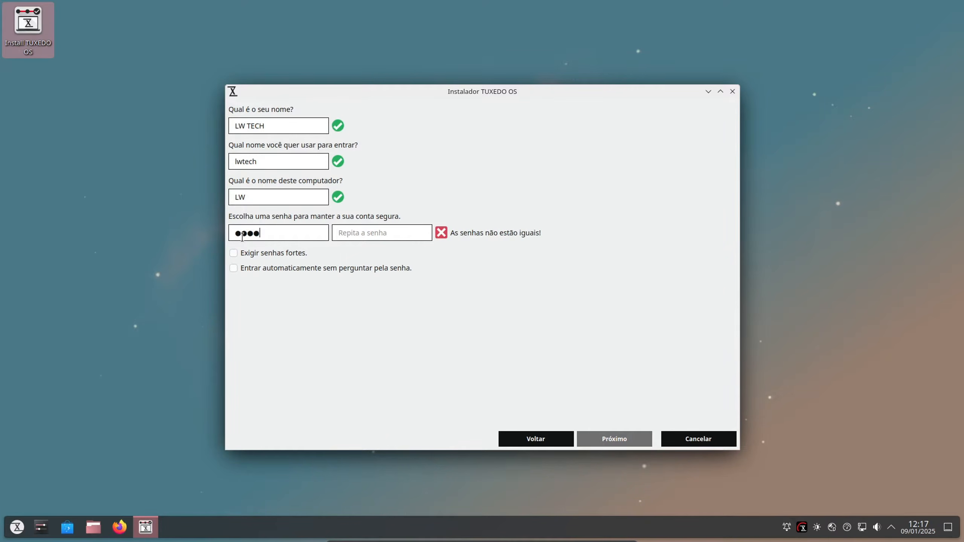
{"action": "key", "text": "BackSpace"}
{"action": "key", "text": "BackSpace"}
{"action": "key", "text": "BackSpace"}
{"action": "type", "text": "121234"}
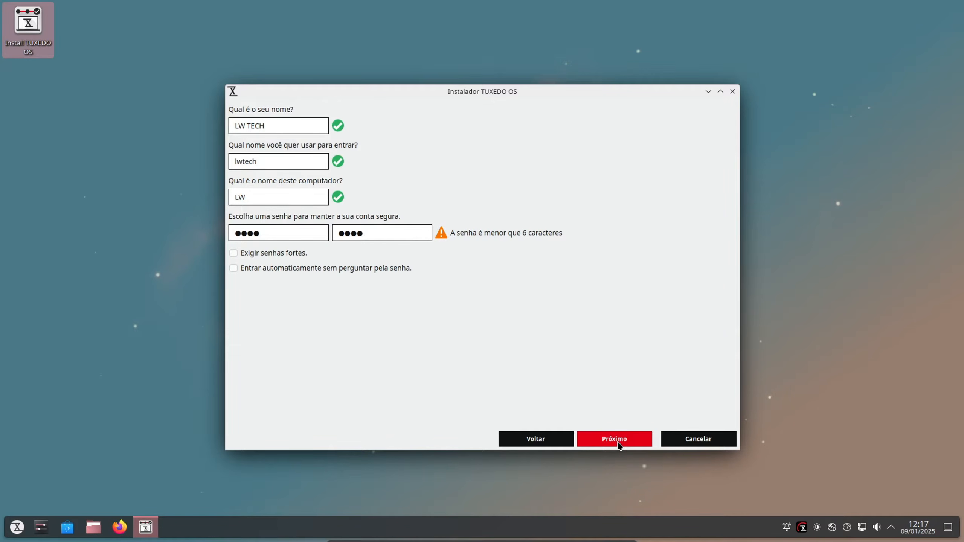
{"action": "left_click", "coordinate": [615, 440]}
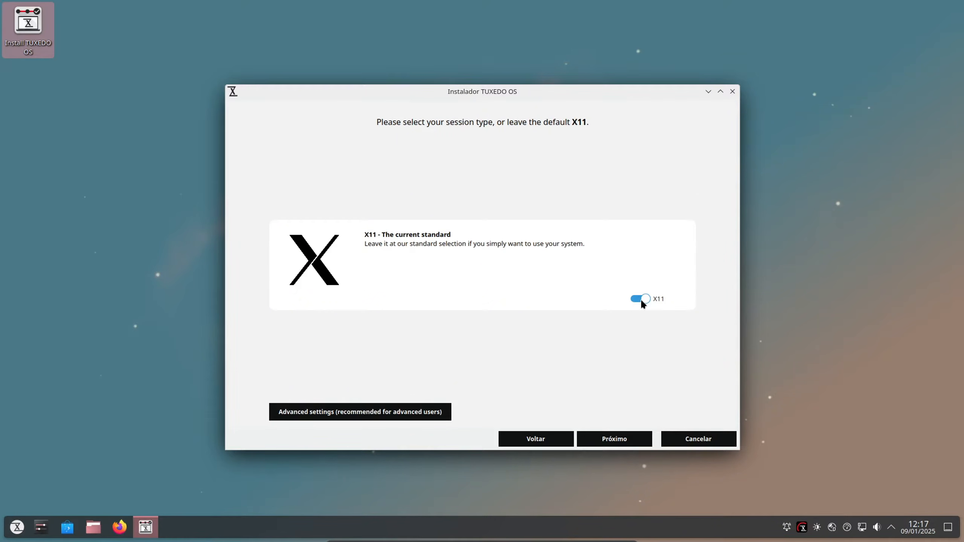
Keep the default X11 session type, accept the installation summary for /dev/sda and start the installation.
{"action": "left_click", "coordinate": [613, 440]}
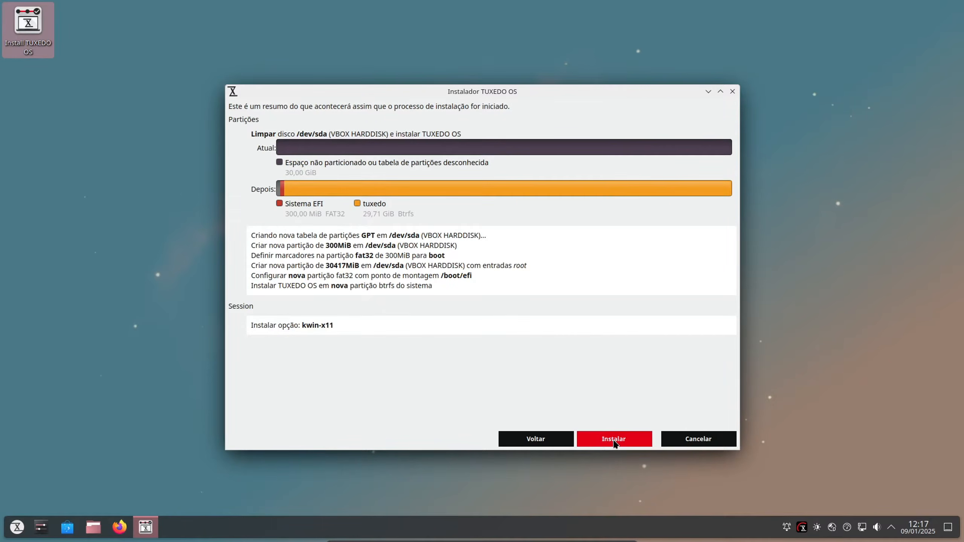
{"action": "left_click", "coordinate": [614, 439]}
{"action": "left_click", "coordinate": [474, 282]}
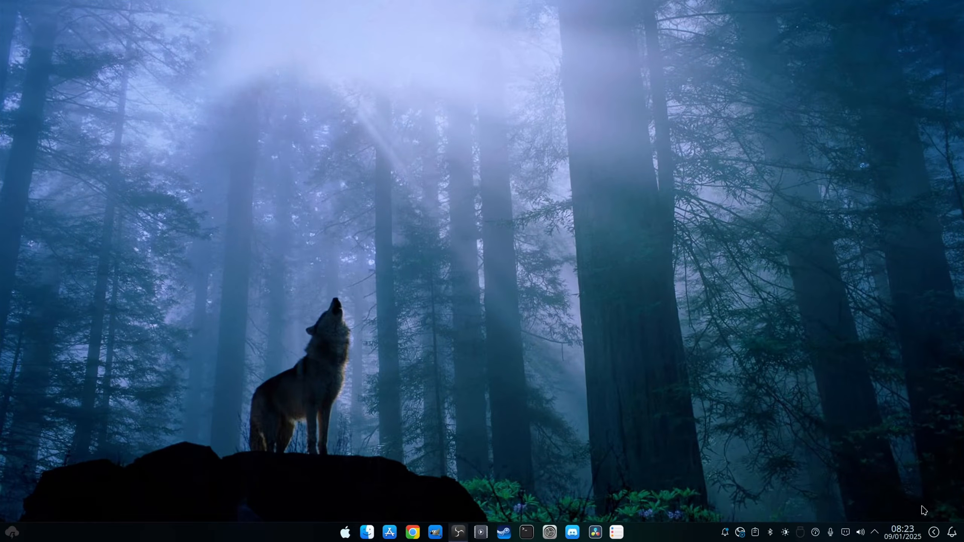
Look through the calendar, the system tray and the power and session options of the customised desktop, and cancel the power screen.
{"action": "left_click", "coordinate": [903, 532]}
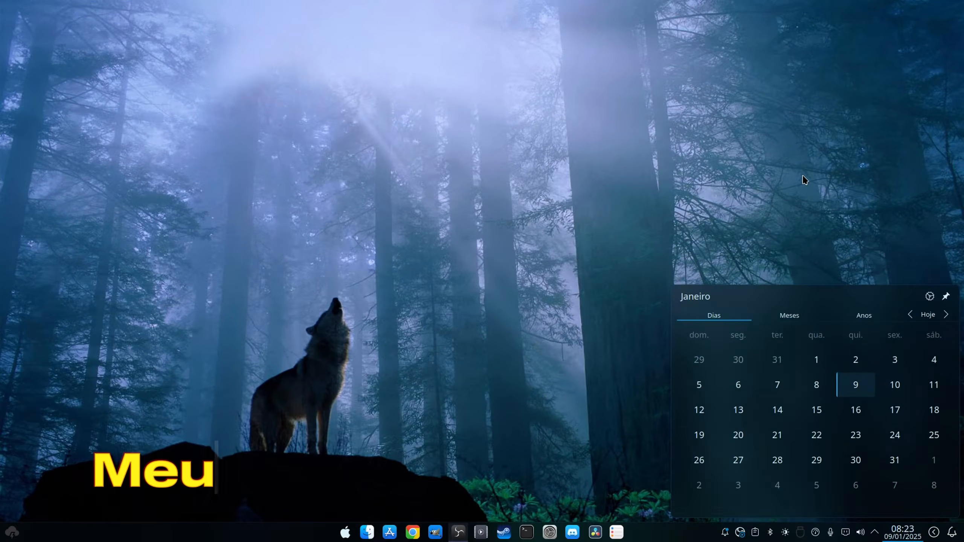
{"action": "left_click", "coordinate": [803, 176]}
{"action": "left_click", "coordinate": [864, 533]}
{"action": "left_click", "coordinate": [845, 261]}
{"action": "left_click", "coordinate": [875, 534]}
{"action": "left_click", "coordinate": [875, 534]}
{"action": "left_click", "coordinate": [904, 533]}
{"action": "left_click", "coordinate": [903, 532]}
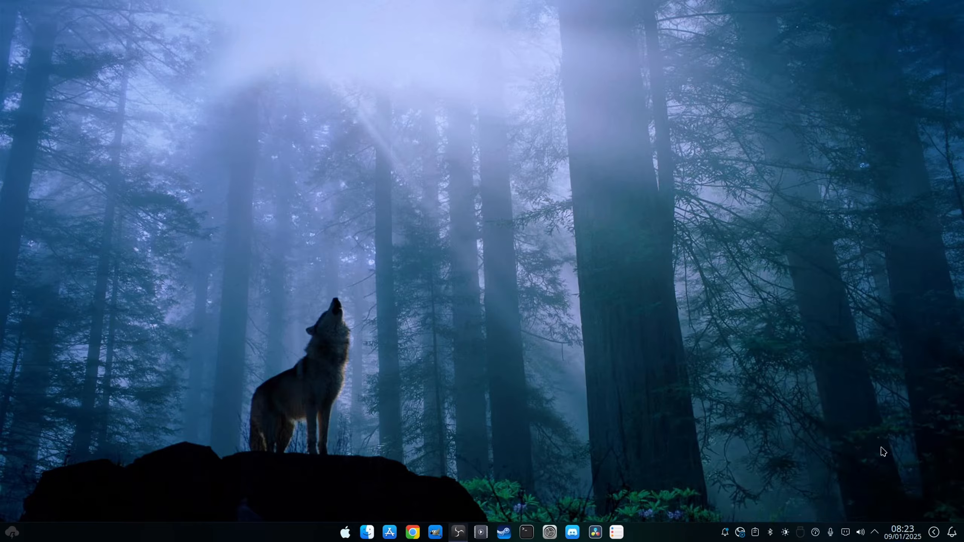
{"action": "left_click", "coordinate": [932, 536]}
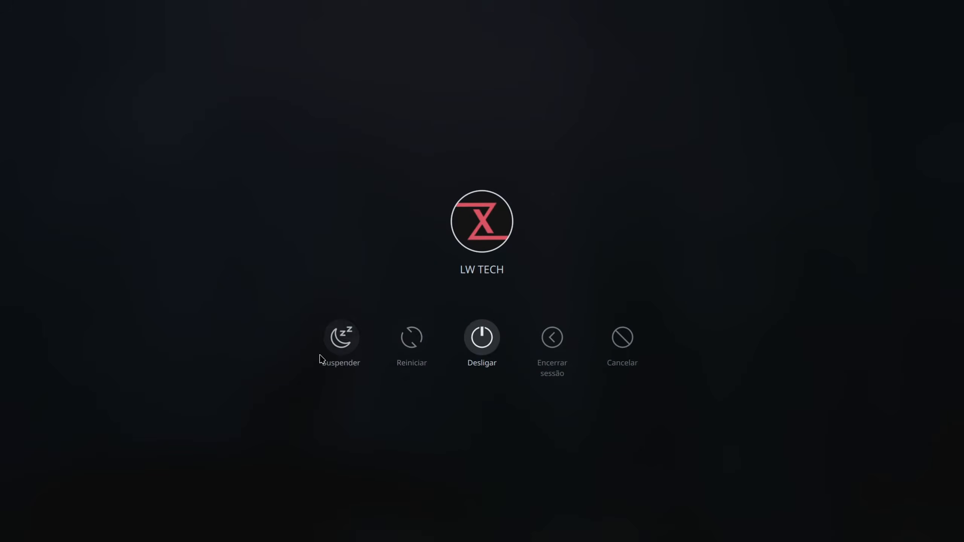
{"action": "left_click", "coordinate": [625, 340]}
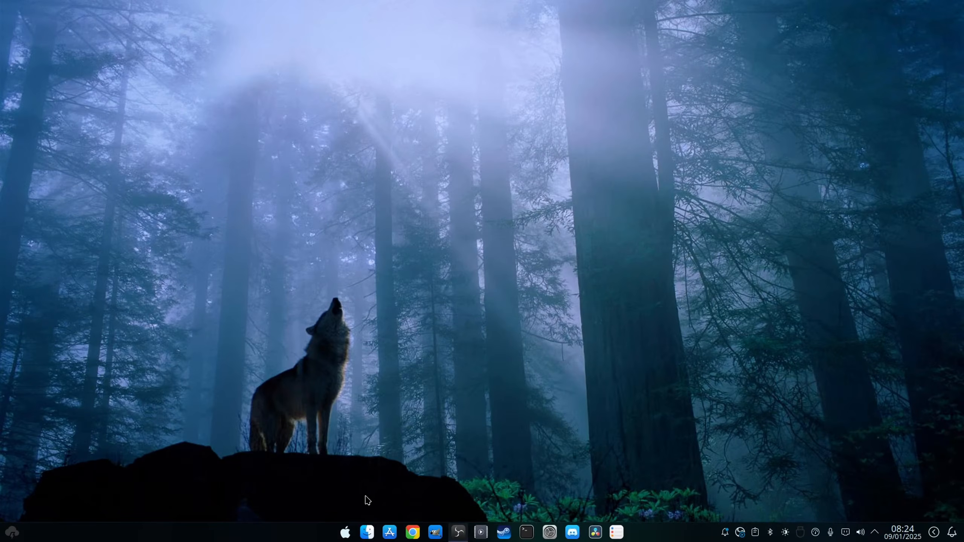
Open Configurações do sistema, maximise its window and show the Sobre este sistema page.
{"action": "left_click", "coordinate": [347, 534]}
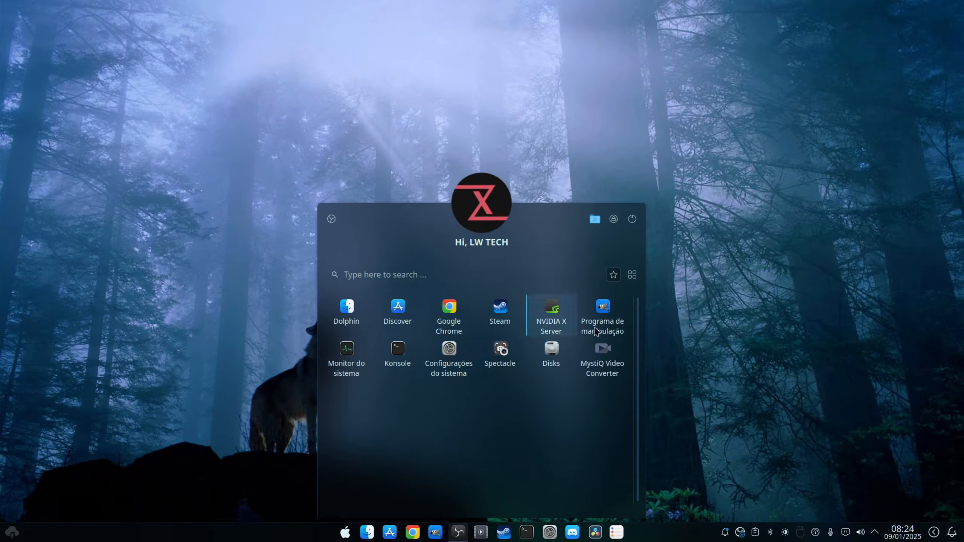
{"action": "left_click", "coordinate": [454, 350]}
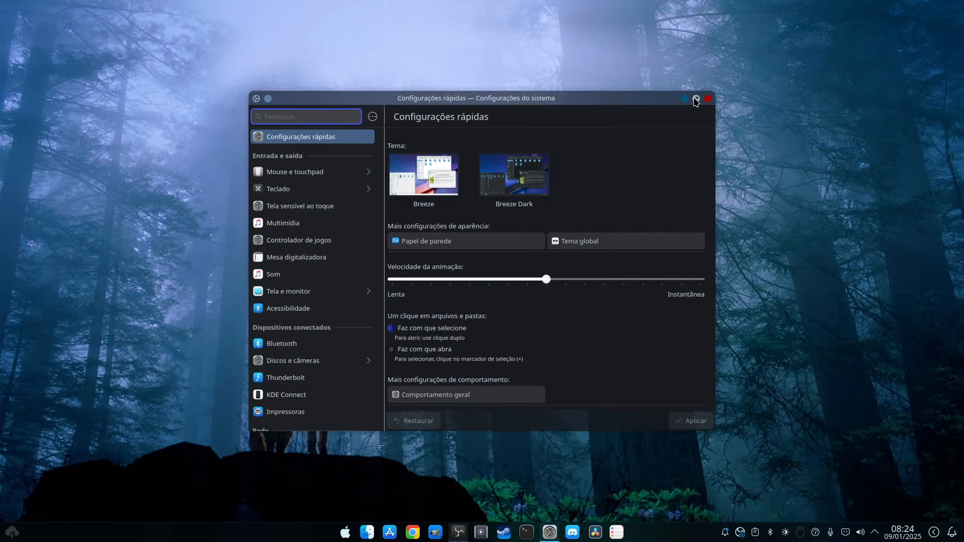
{"action": "left_click", "coordinate": [698, 102]}
{"action": "scroll", "coordinate": [58, 383], "scroll_direction": "down", "scroll_amount": 10}
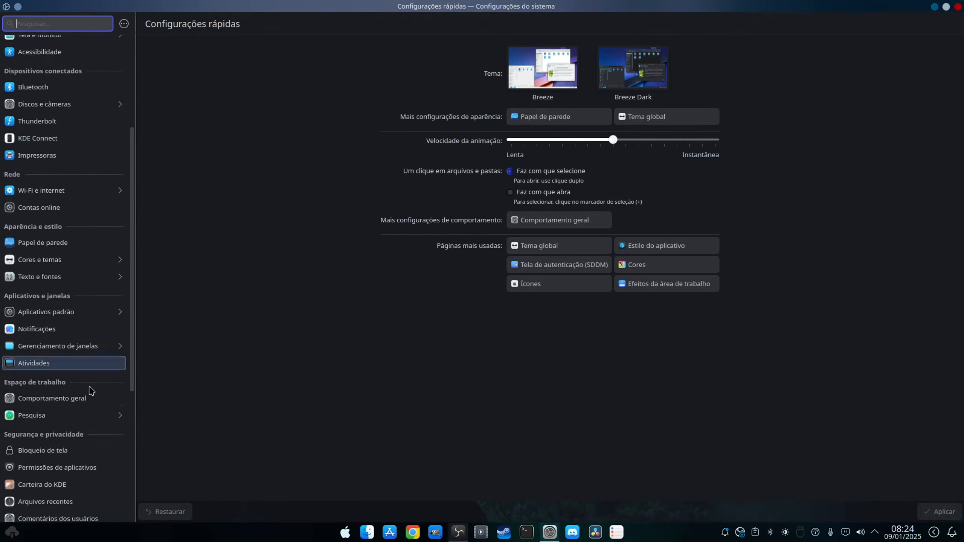
{"action": "scroll", "coordinate": [87, 487], "scroll_direction": "down", "scroll_amount": 2}
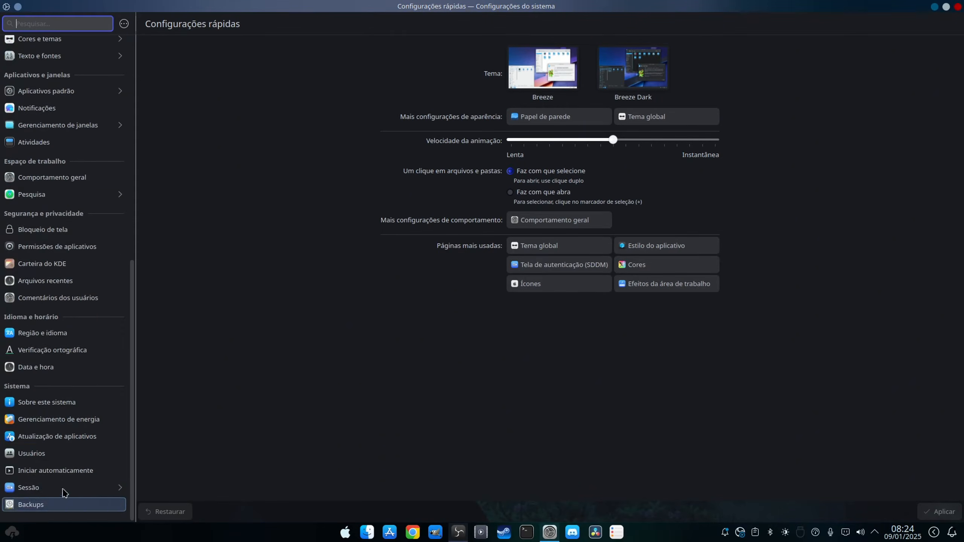
{"action": "left_click", "coordinate": [43, 404]}
Check the kernel version, Qt version and graphics processor of the system, and close the settings.
{"action": "left_click_drag", "start_coordinate": [529, 176], "coordinate": [625, 180]}
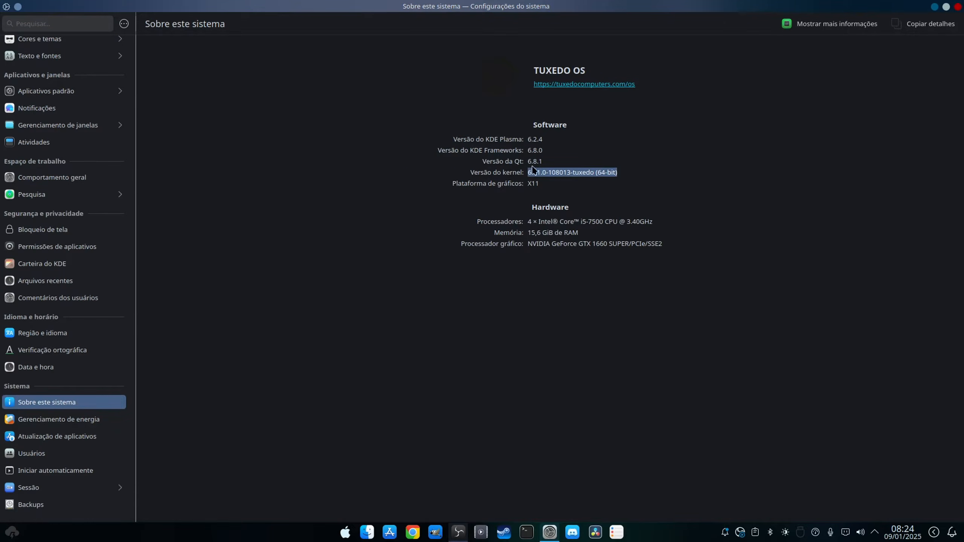
{"action": "left_click_drag", "start_coordinate": [530, 166], "coordinate": [560, 161]}
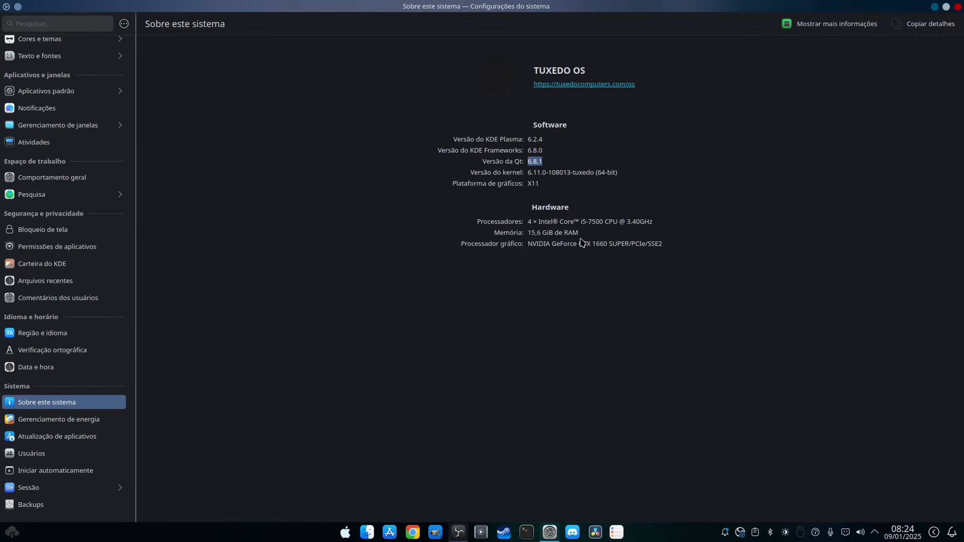
{"action": "left_click_drag", "start_coordinate": [530, 245], "coordinate": [698, 257]}
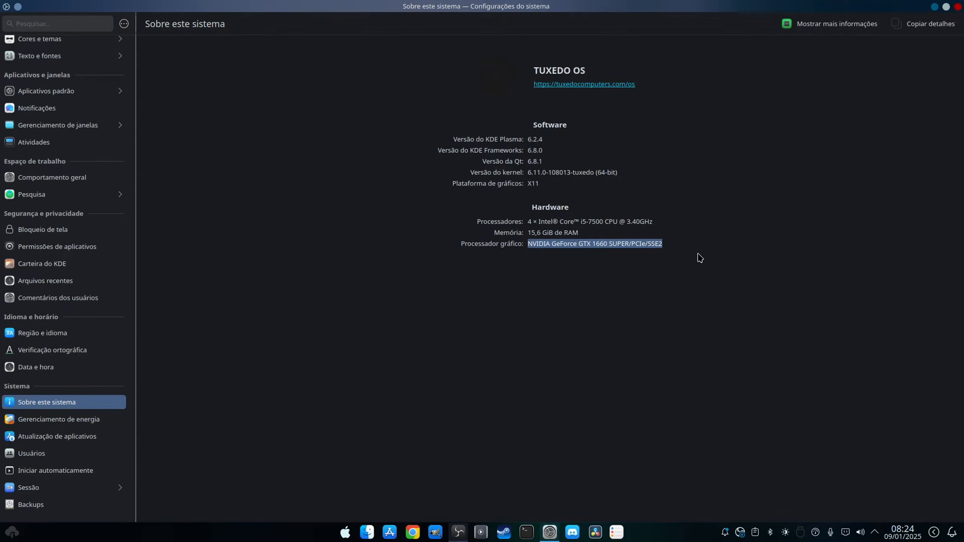
{"action": "left_click", "coordinate": [958, 7]}
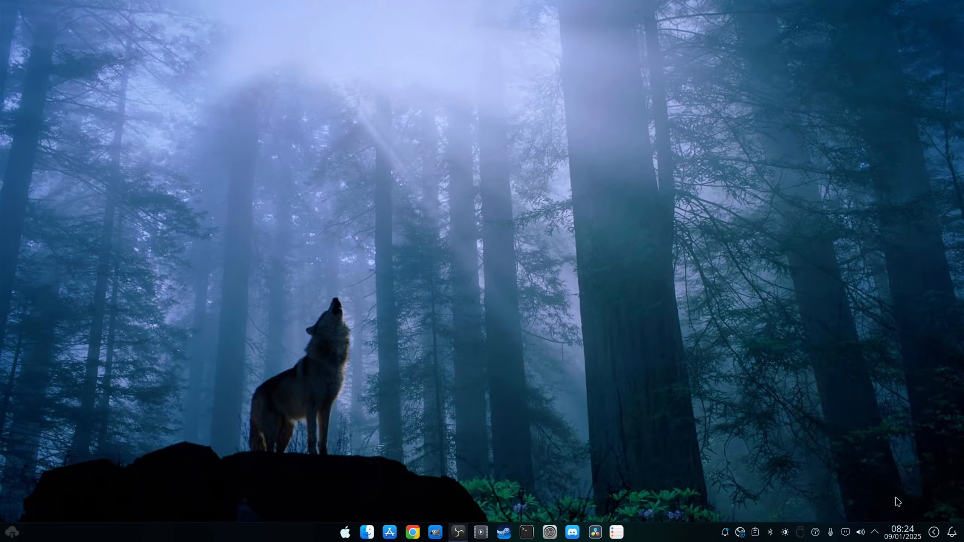
{"action": "left_click", "coordinate": [883, 538]}
{"action": "left_click", "coordinate": [876, 535]}
{"action": "left_click", "coordinate": [862, 535]}
{"action": "left_click", "coordinate": [861, 534]}
Search the applications for "nvi", check the driver version in NVIDIA X Server settings, and quit them.
{"action": "left_click", "coordinate": [345, 536]}
{"action": "type", "text": "i"}
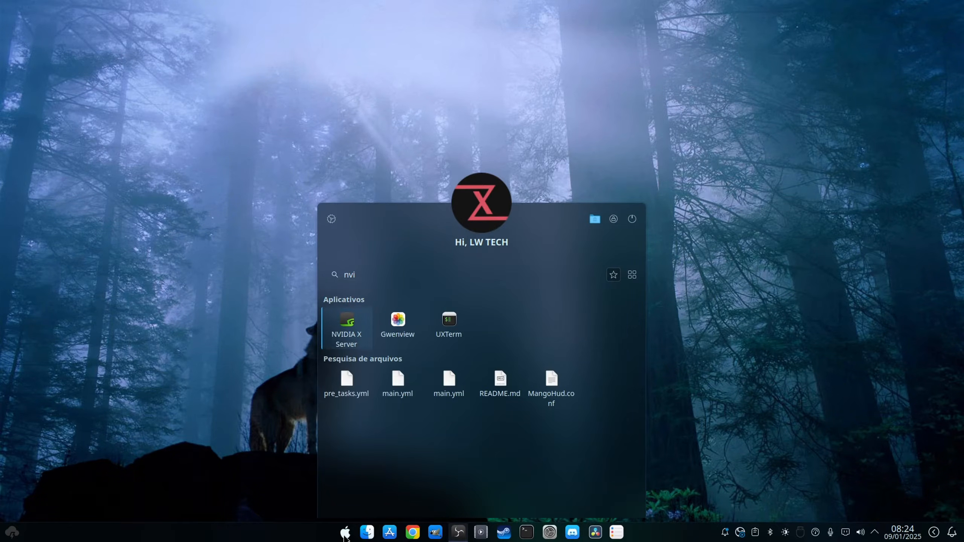
{"action": "left_click", "coordinate": [346, 327]}
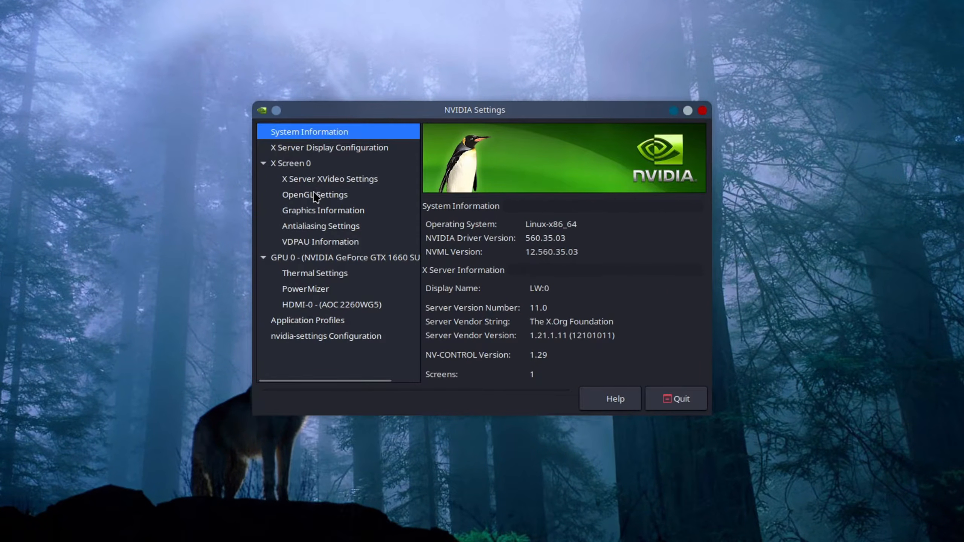
{"action": "left_click_drag", "start_coordinate": [566, 238], "coordinate": [498, 276]}
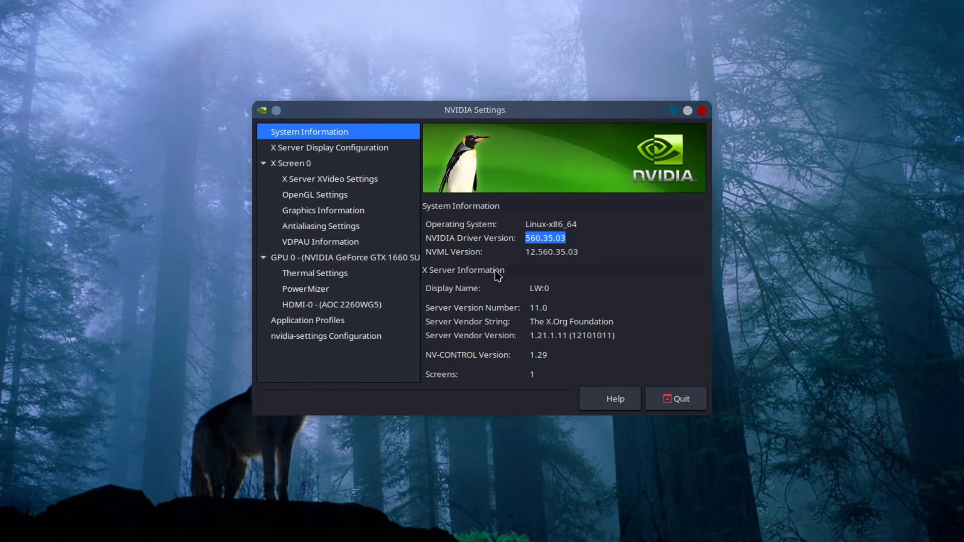
{"action": "left_click", "coordinate": [680, 399]}
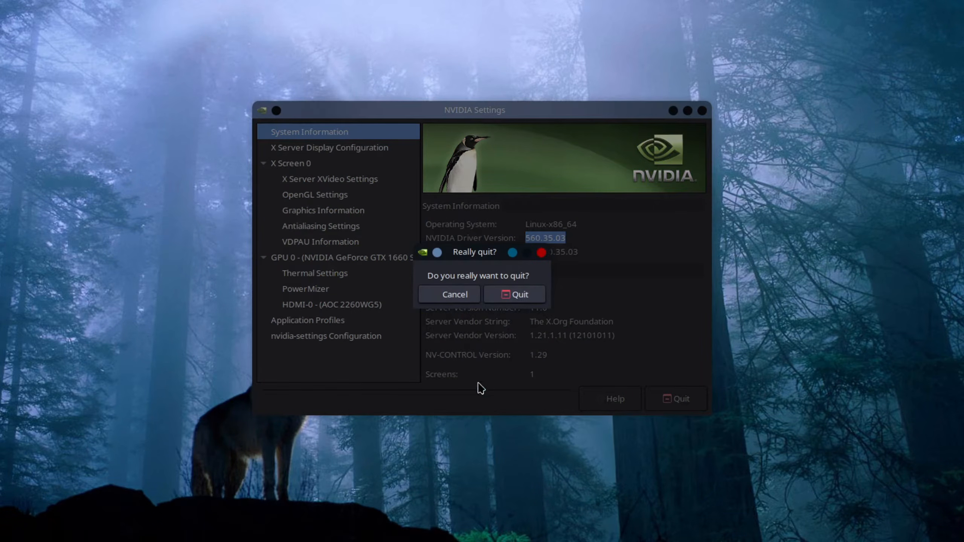
{"action": "left_click", "coordinate": [533, 297]}
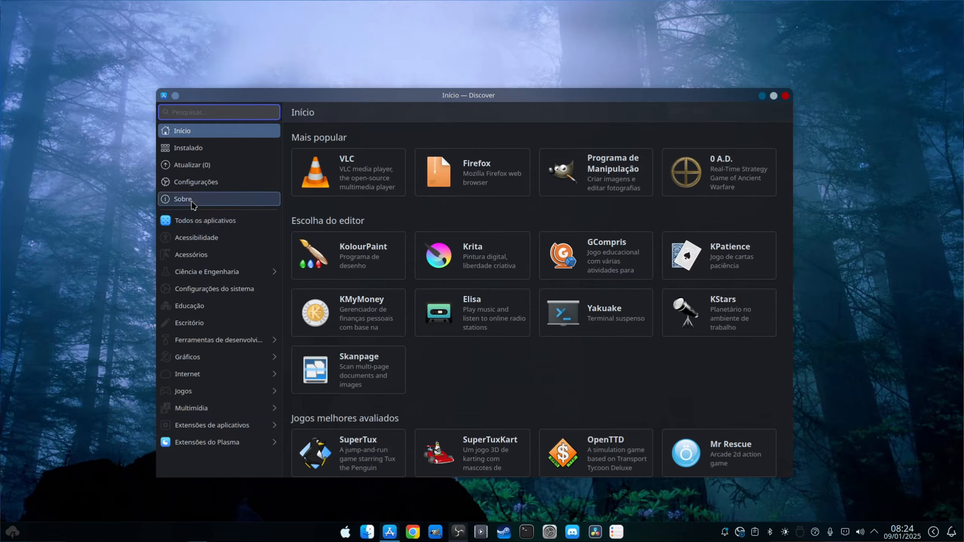
Review the Flatpak and firmware sources in Discover's settings, look at the form for adding a Flatpak repository, and close Discover.
{"action": "left_click", "coordinate": [195, 186]}
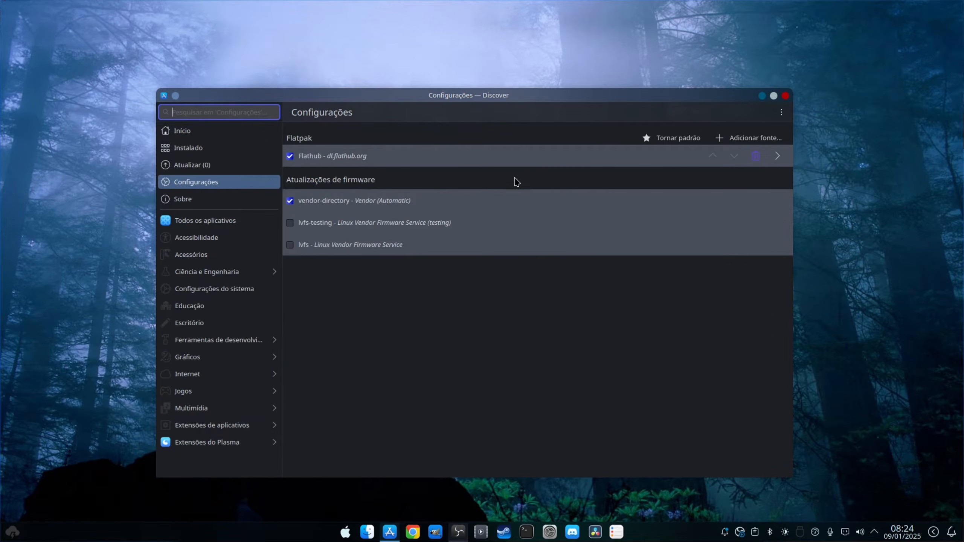
{"action": "left_click", "coordinate": [749, 137]}
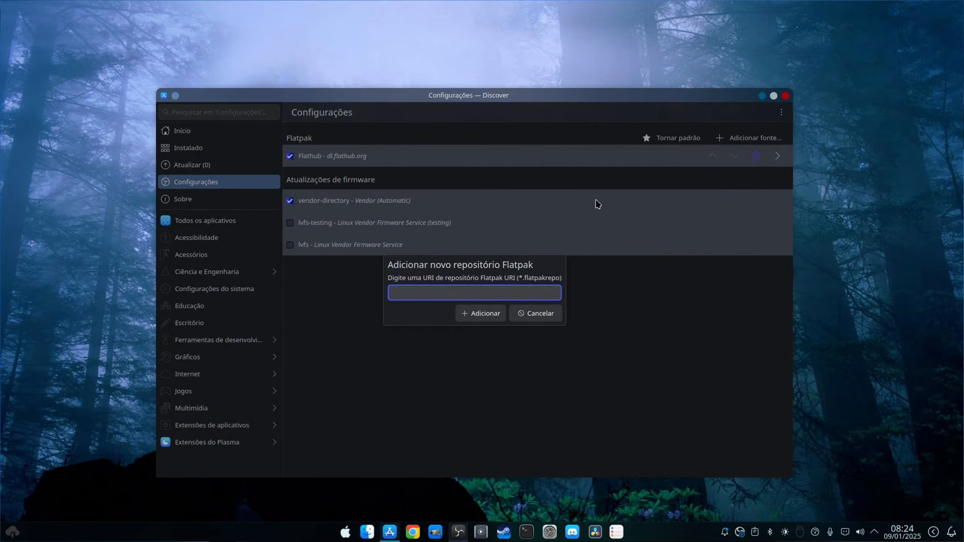
{"action": "left_click", "coordinate": [535, 313]}
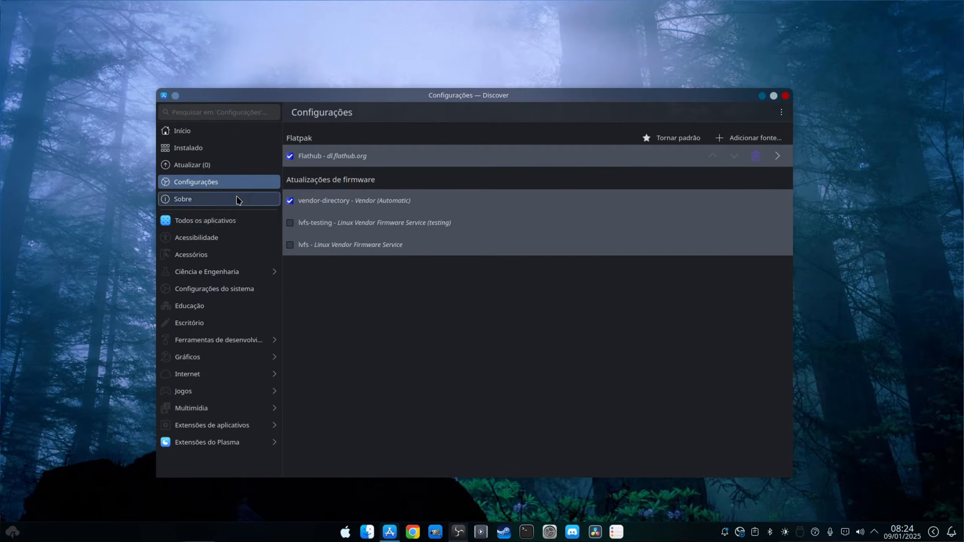
{"action": "left_click", "coordinate": [215, 166]}
{"action": "left_click", "coordinate": [215, 184]}
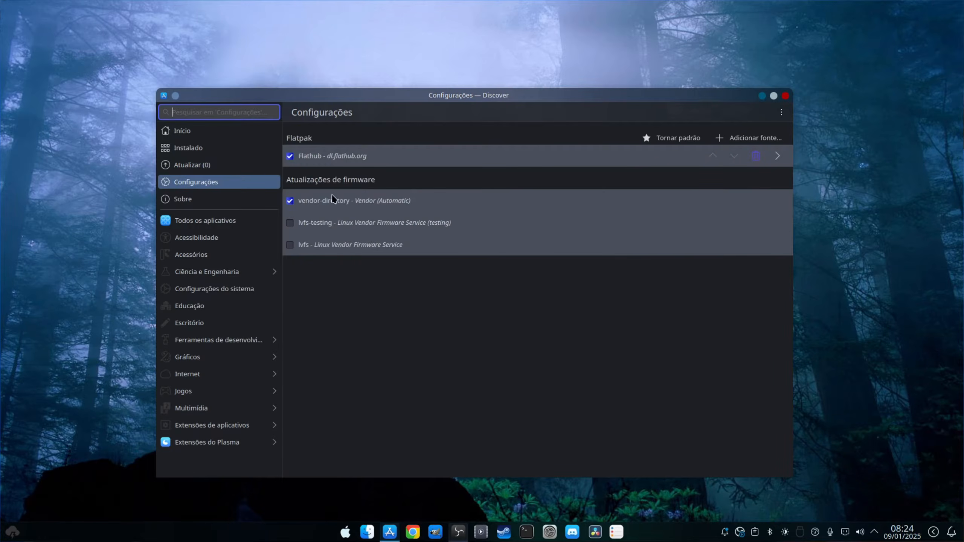
{"action": "left_click", "coordinate": [785, 97]}
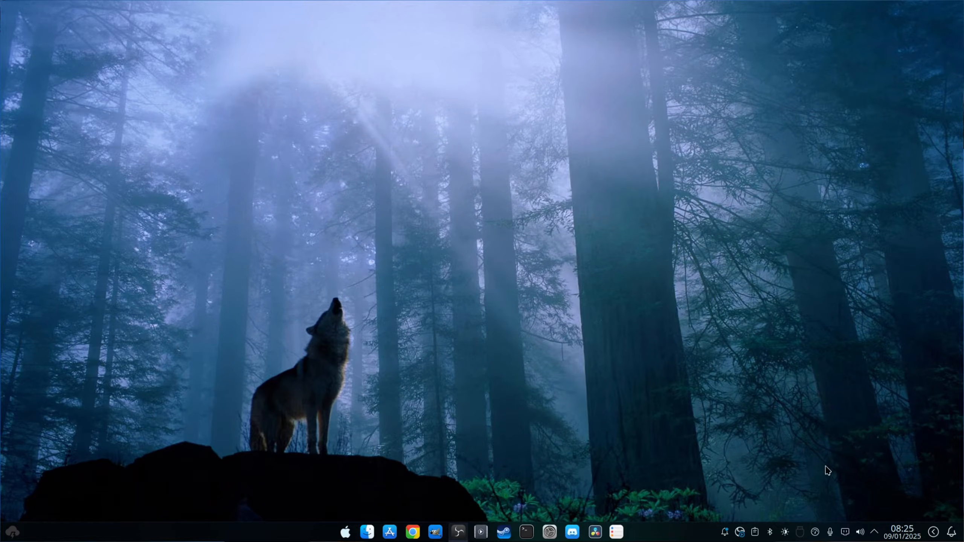
Launch MystiQ Video Converter, look at its window and its file selection for adding videos, and close it.
{"action": "left_click", "coordinate": [346, 532]}
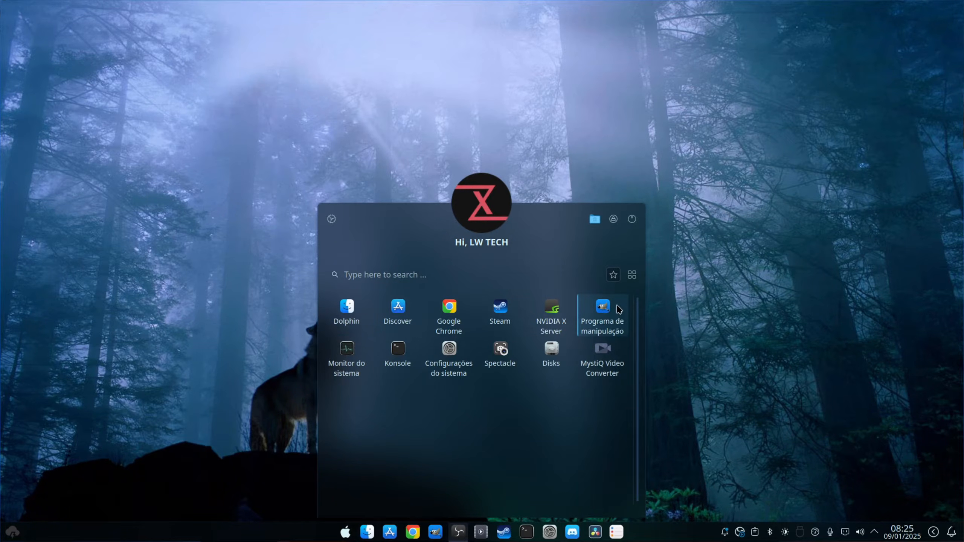
{"action": "left_click", "coordinate": [604, 348]}
{"action": "left_click_drag", "start_coordinate": [494, 213], "coordinate": [470, 119]}
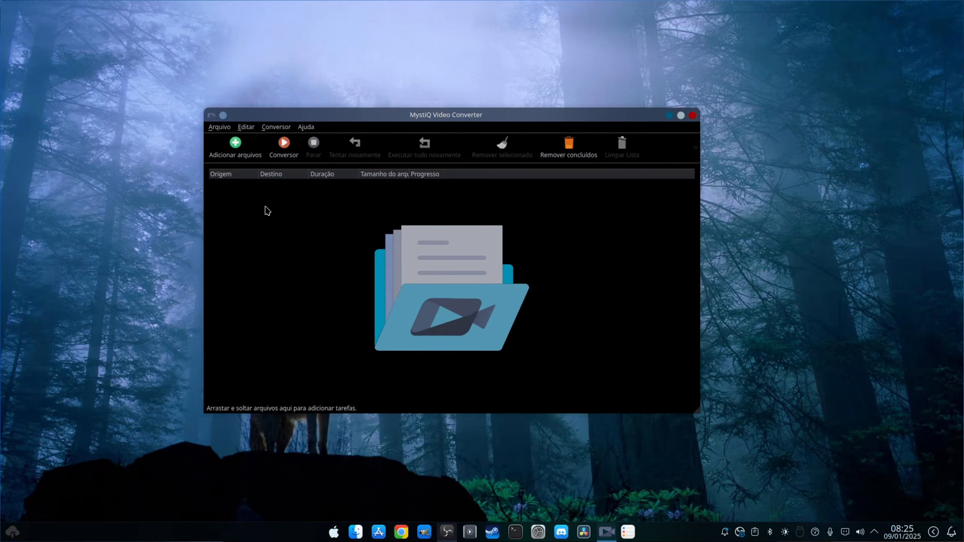
{"action": "left_click_drag", "start_coordinate": [583, 118], "coordinate": [602, 126]}
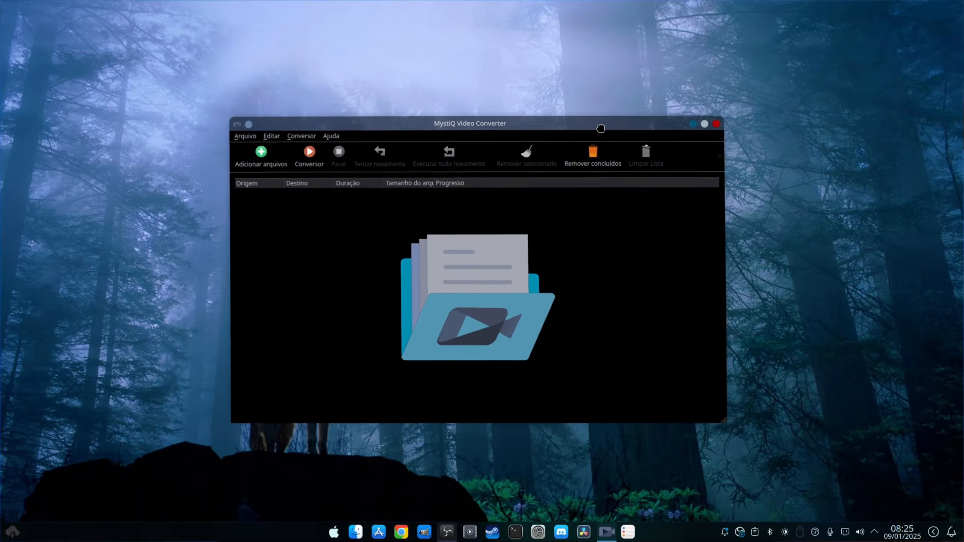
{"action": "left_click", "coordinate": [255, 155]}
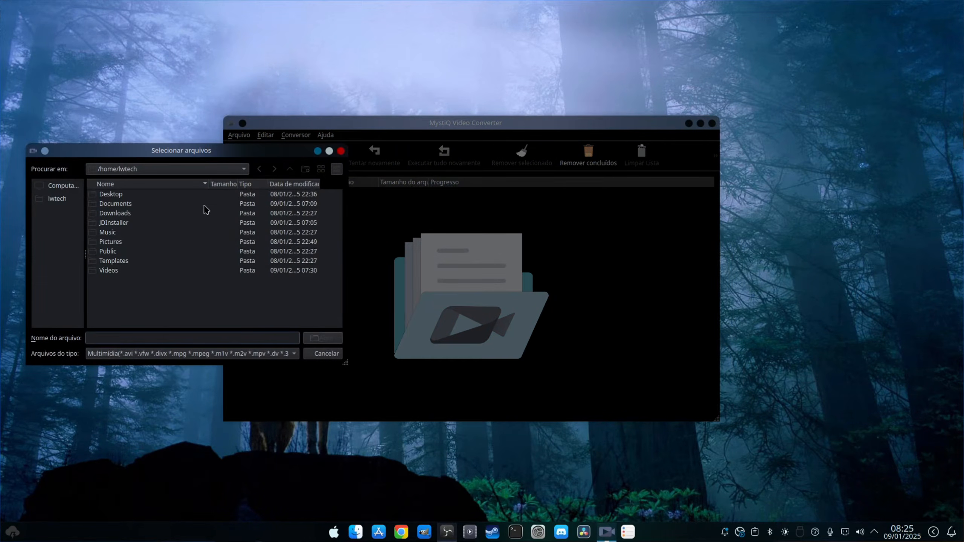
{"action": "left_click", "coordinate": [341, 152]}
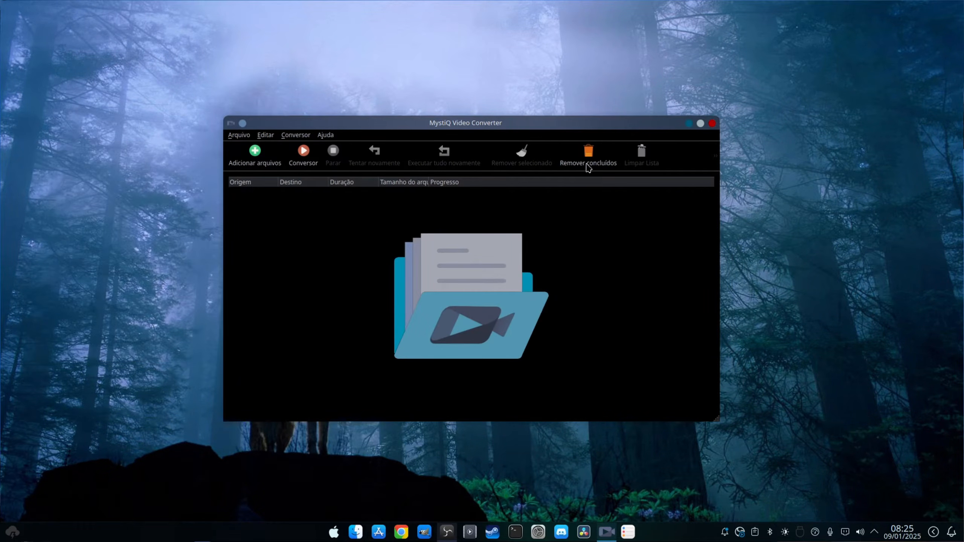
{"action": "left_click", "coordinate": [712, 124]}
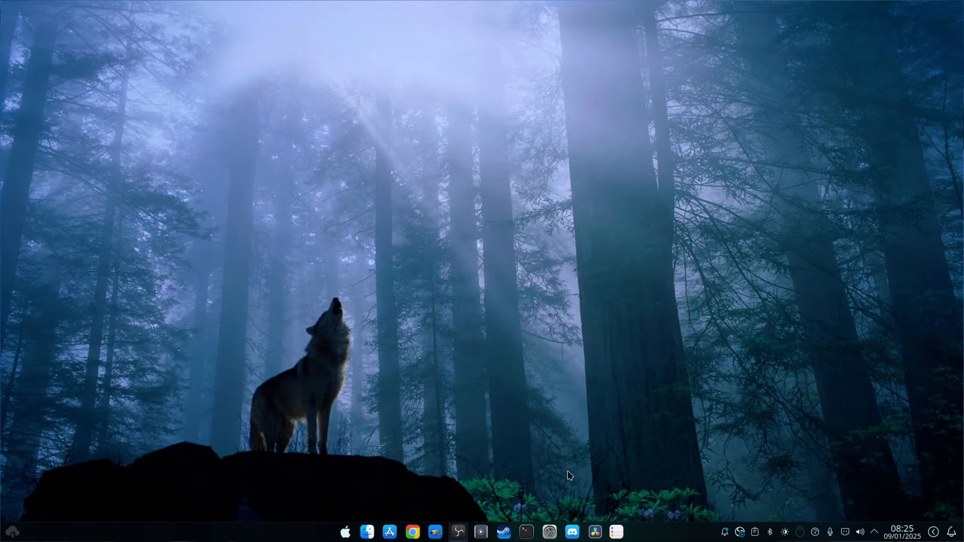